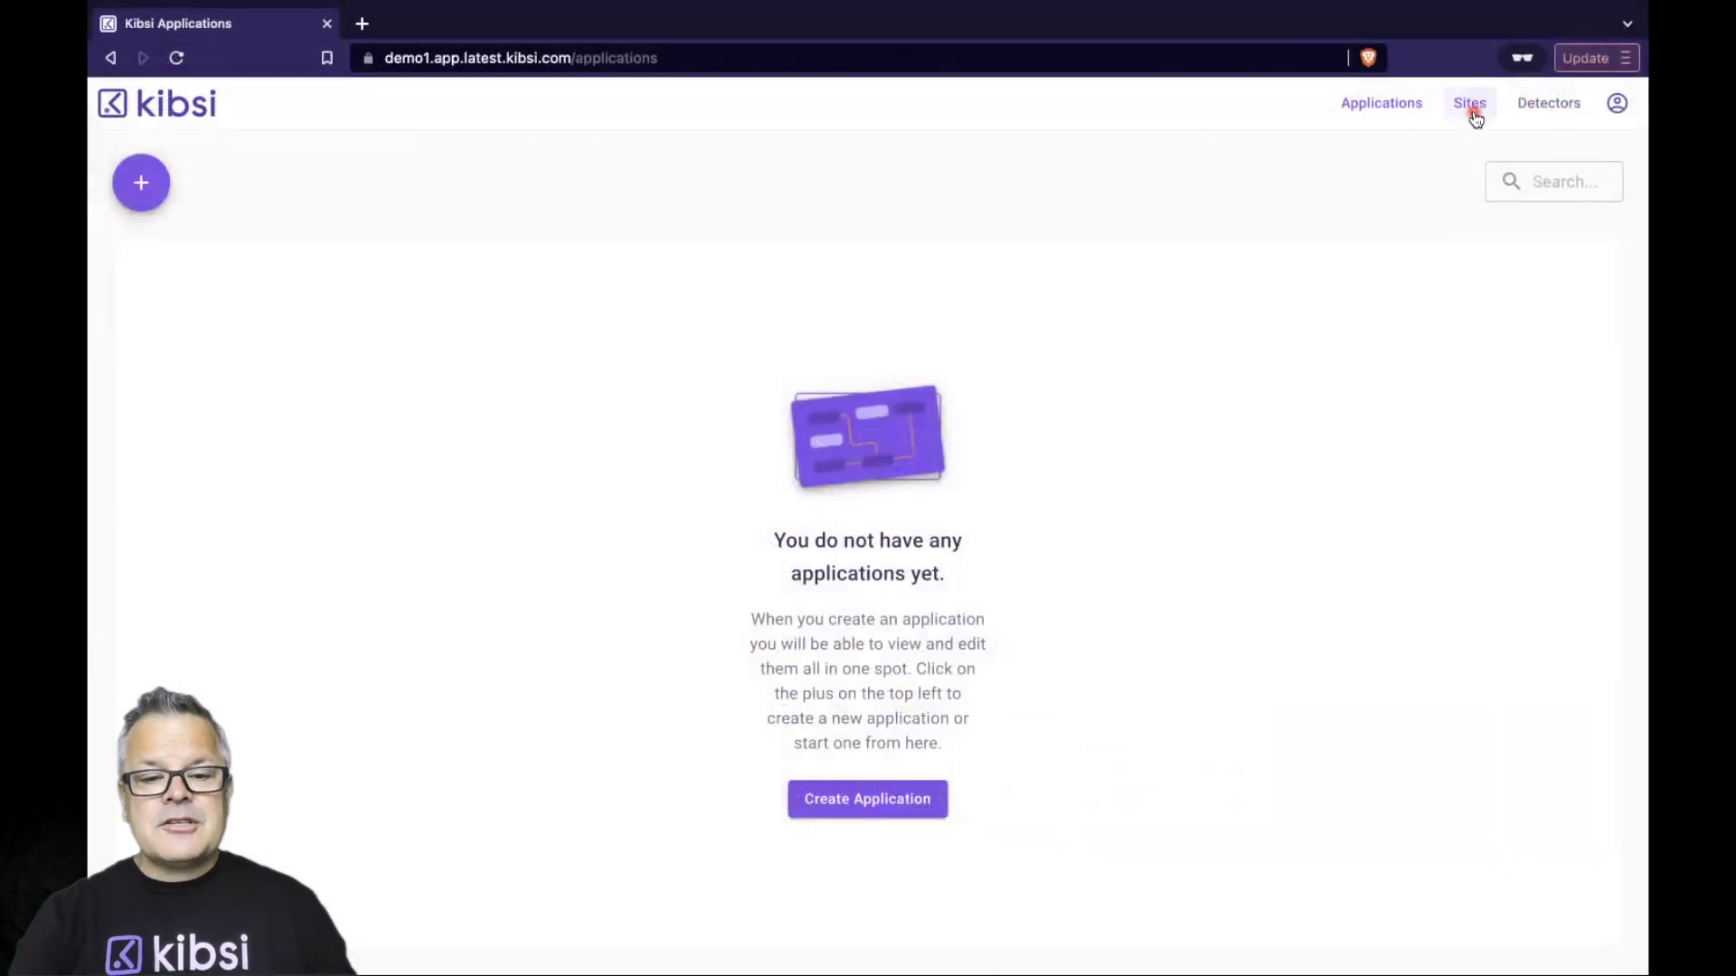
Add a site named 'St. Louis Warehouse' under Sites in Eastern Daylight Time - New York.
click(1472, 107)
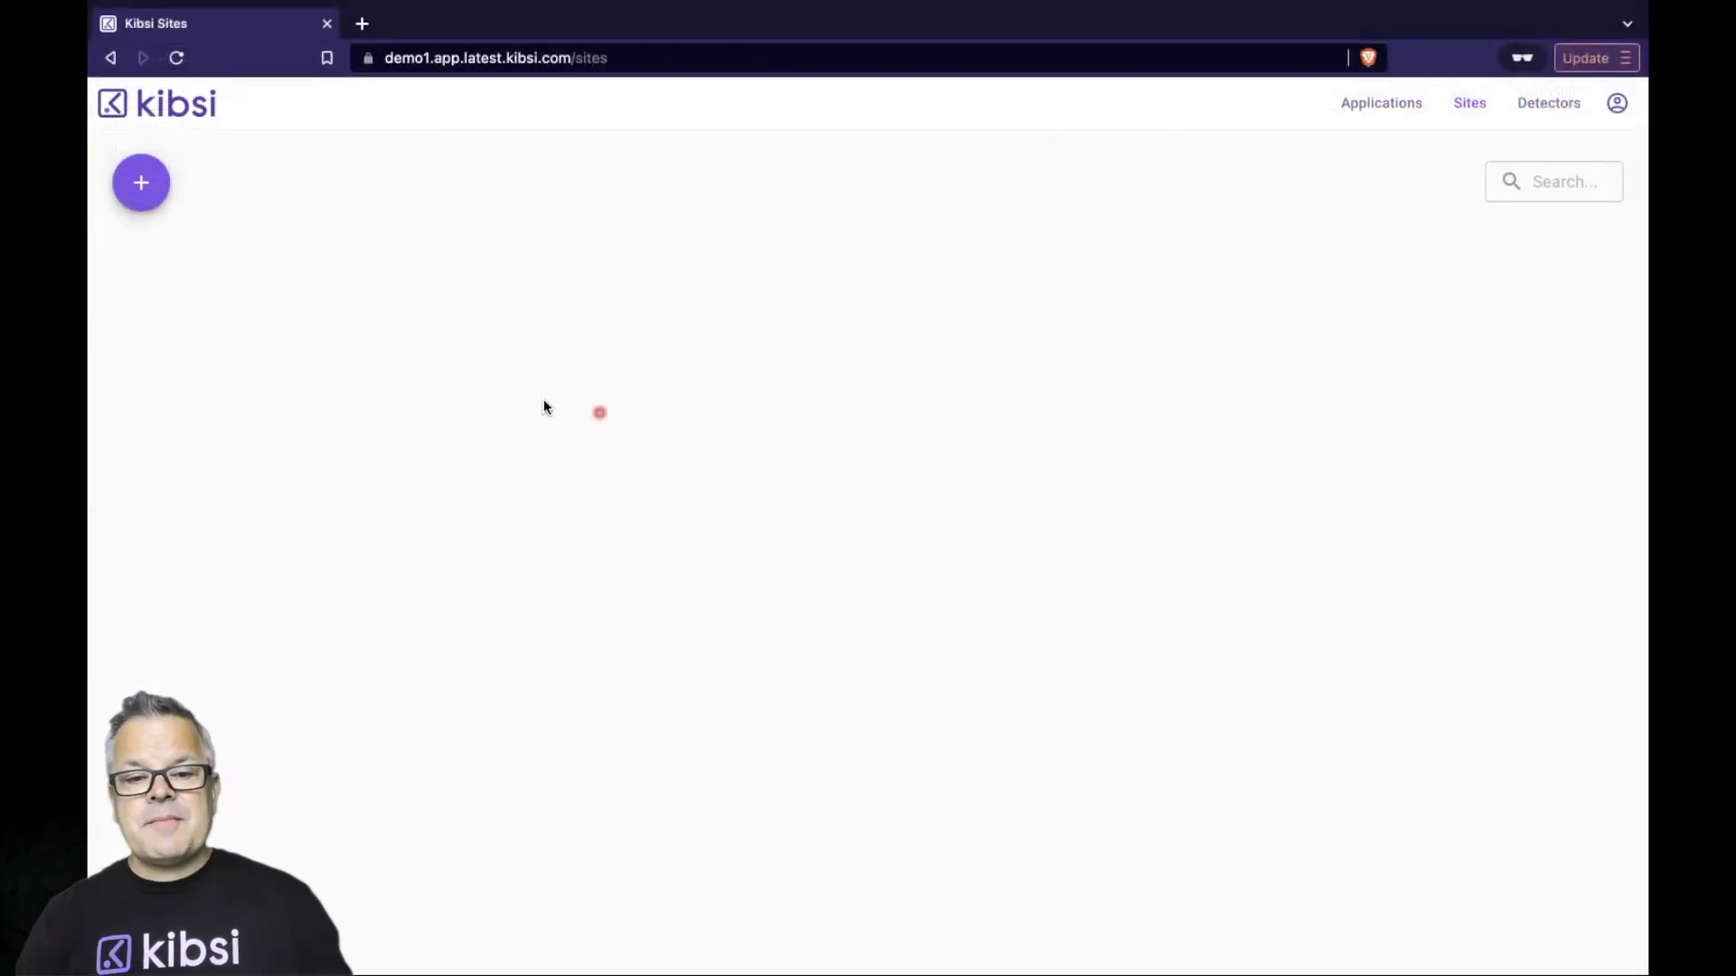
click(137, 201)
click(1159, 297)
text(St. Louis)
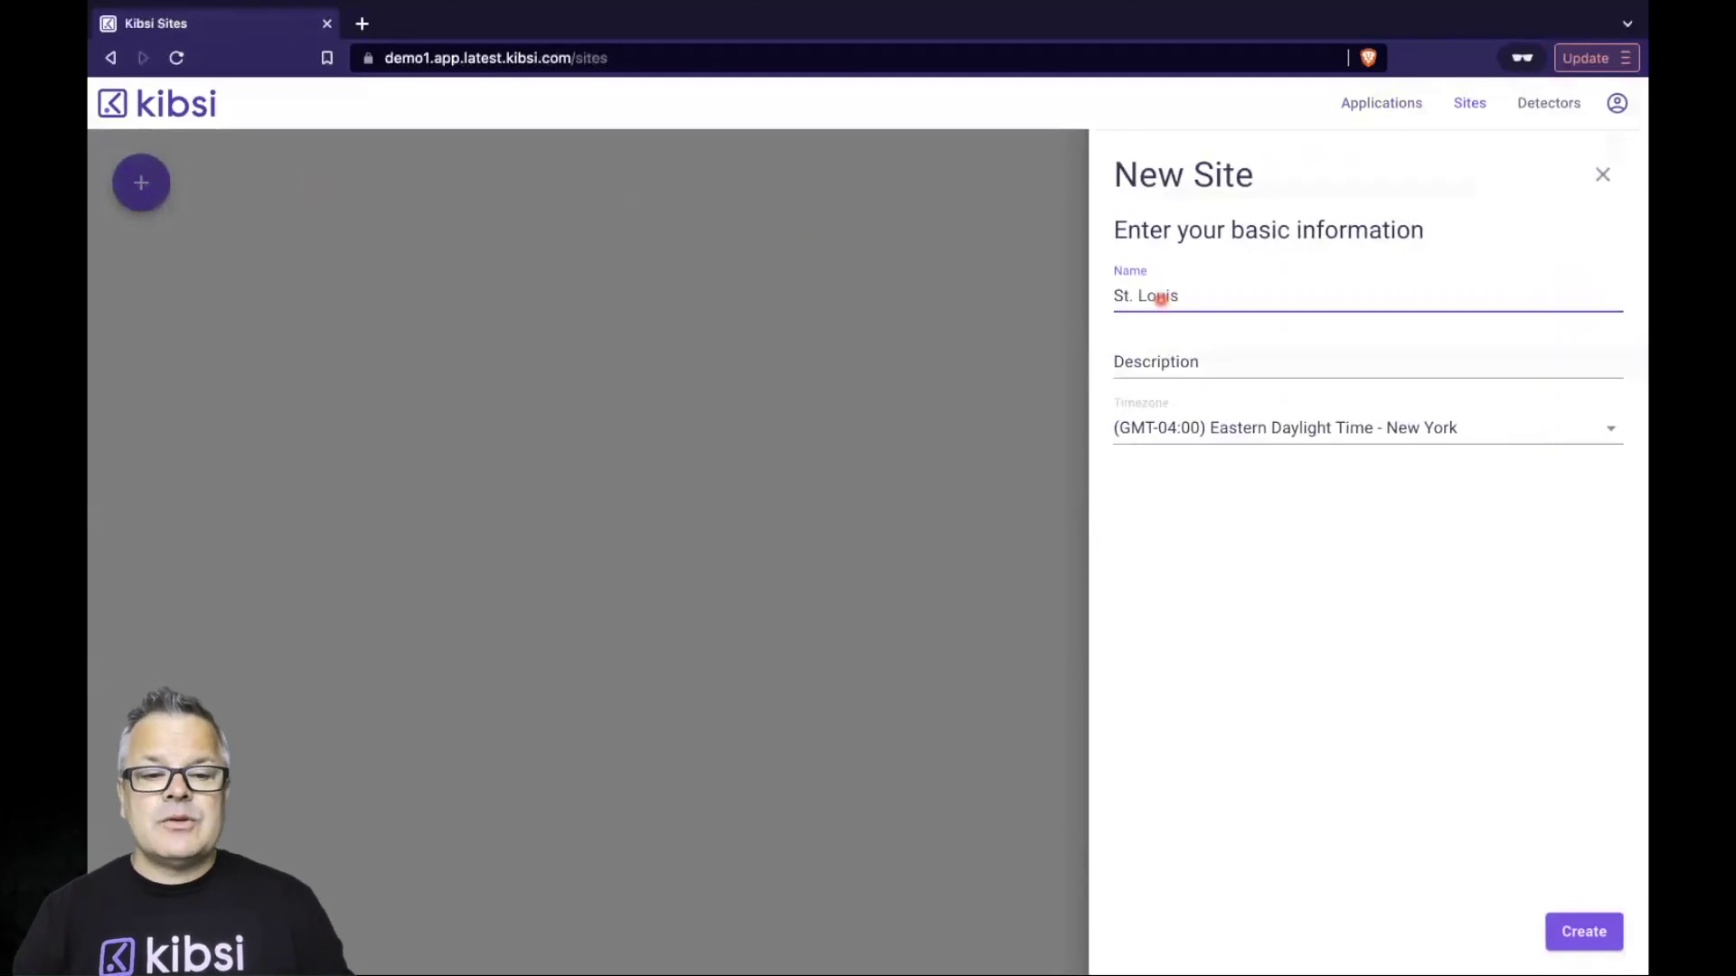
text( Warehouse)
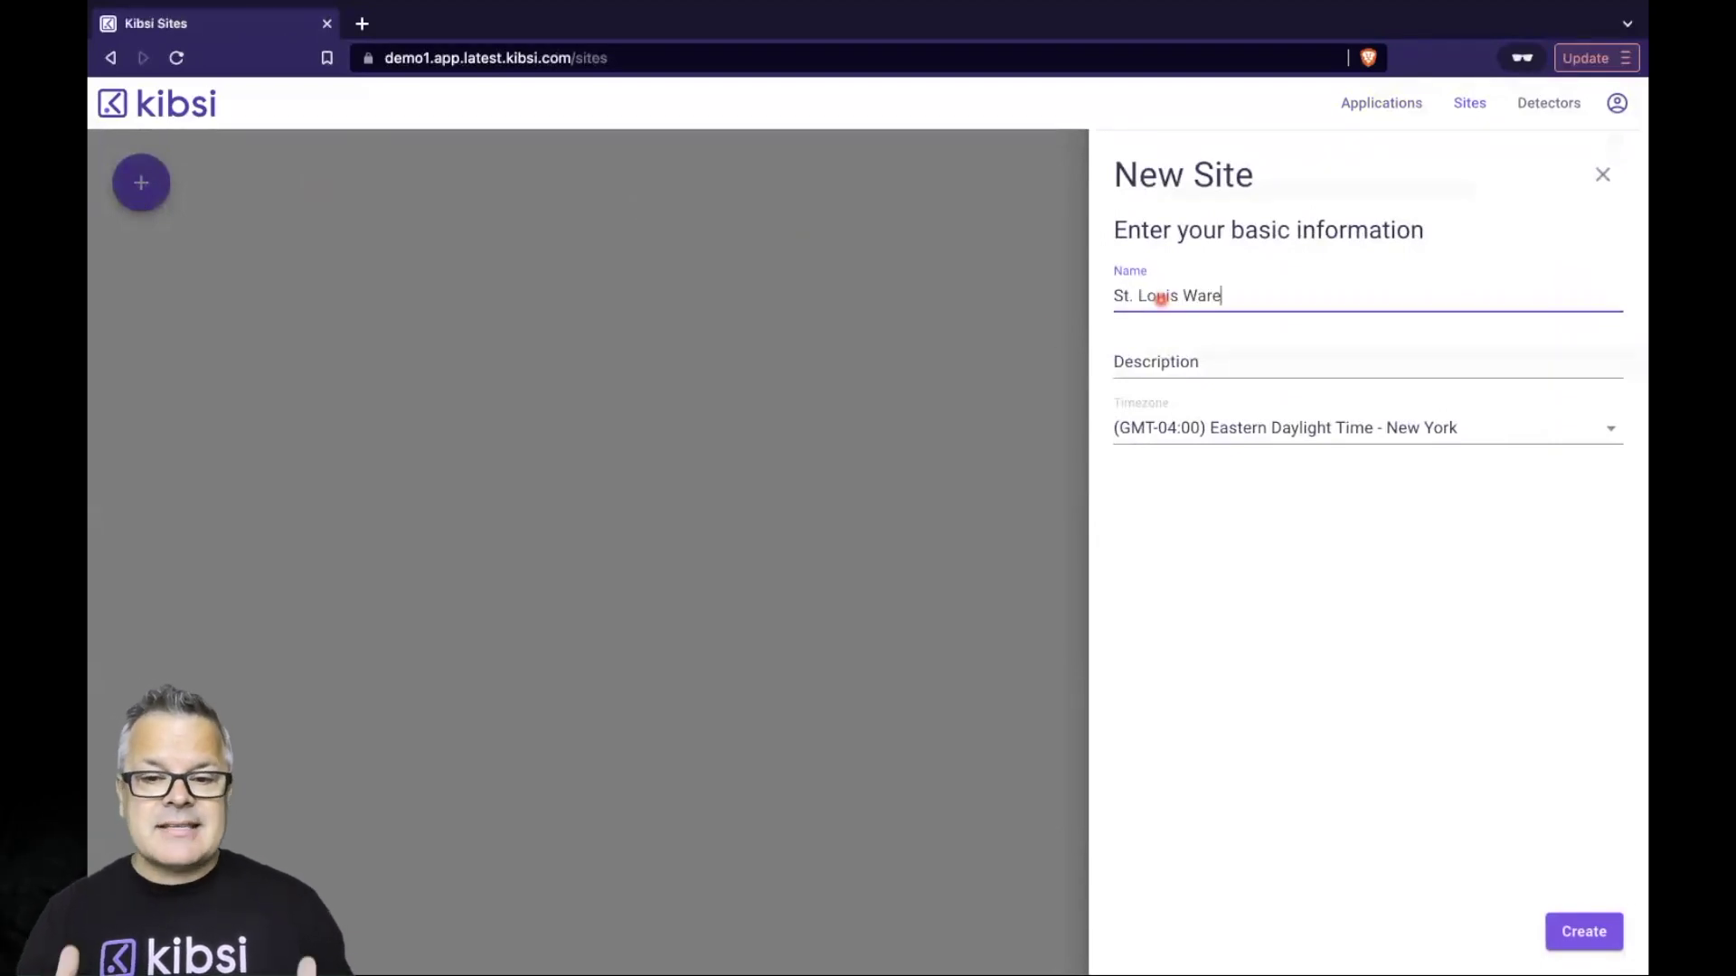
click(1588, 933)
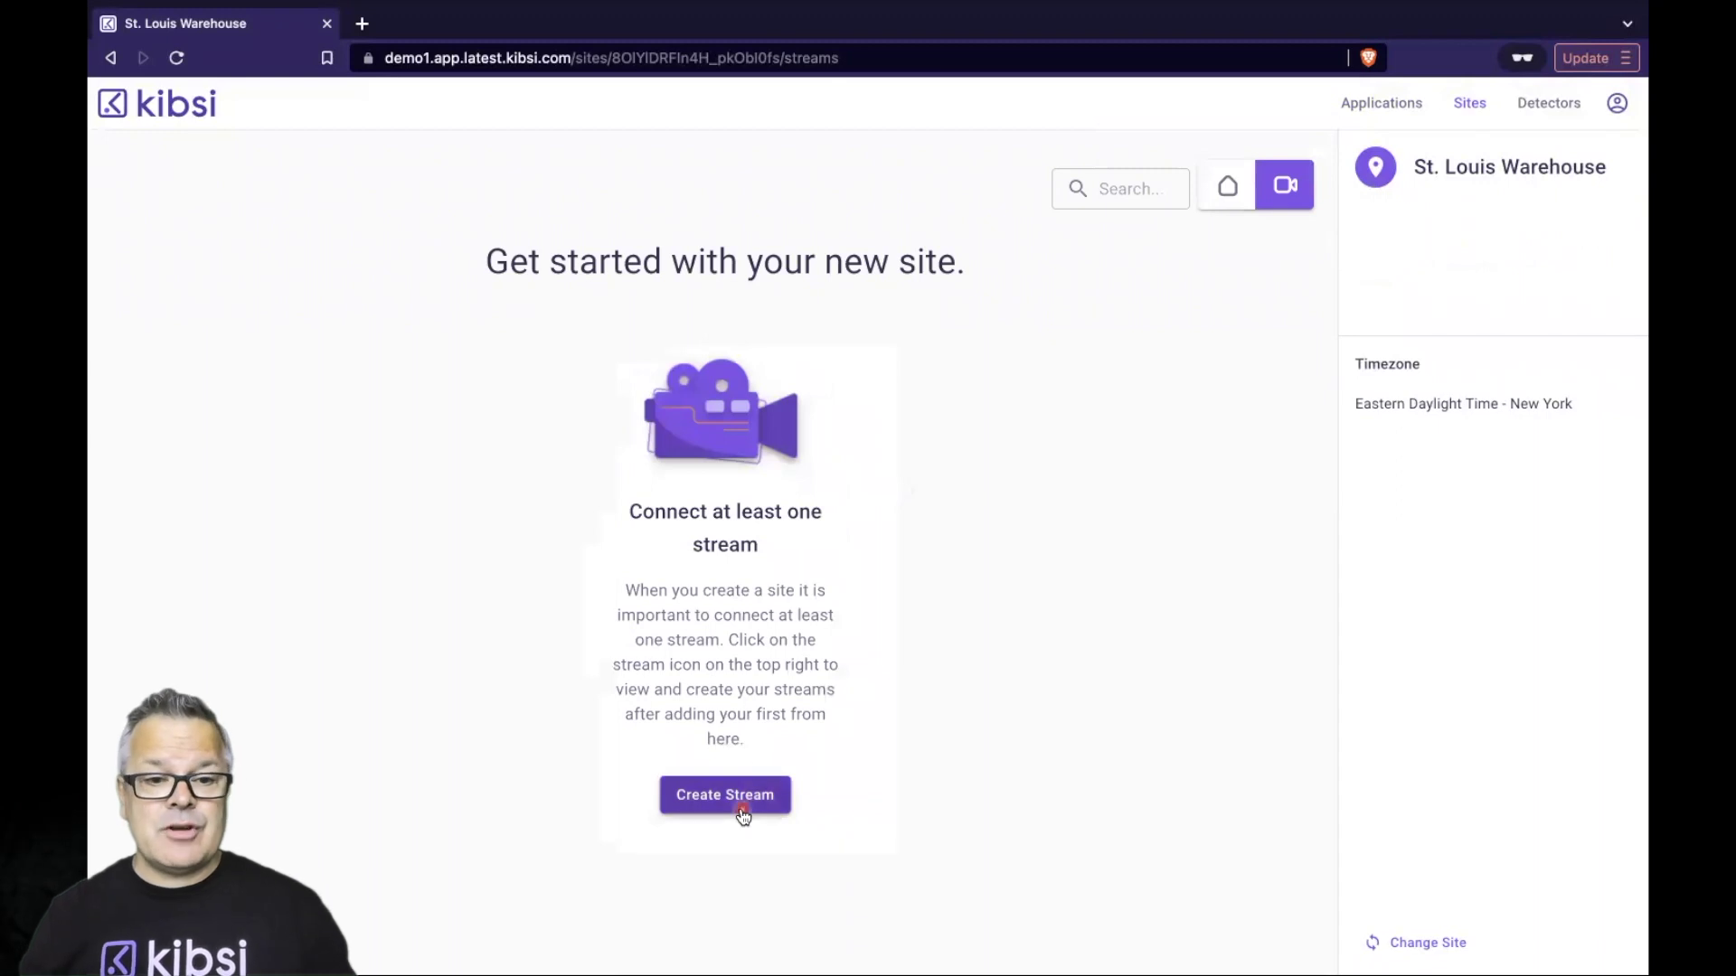
Add a 'Loading Dock' stream using the pasted S3 video URL, then return to Applications.
click(743, 813)
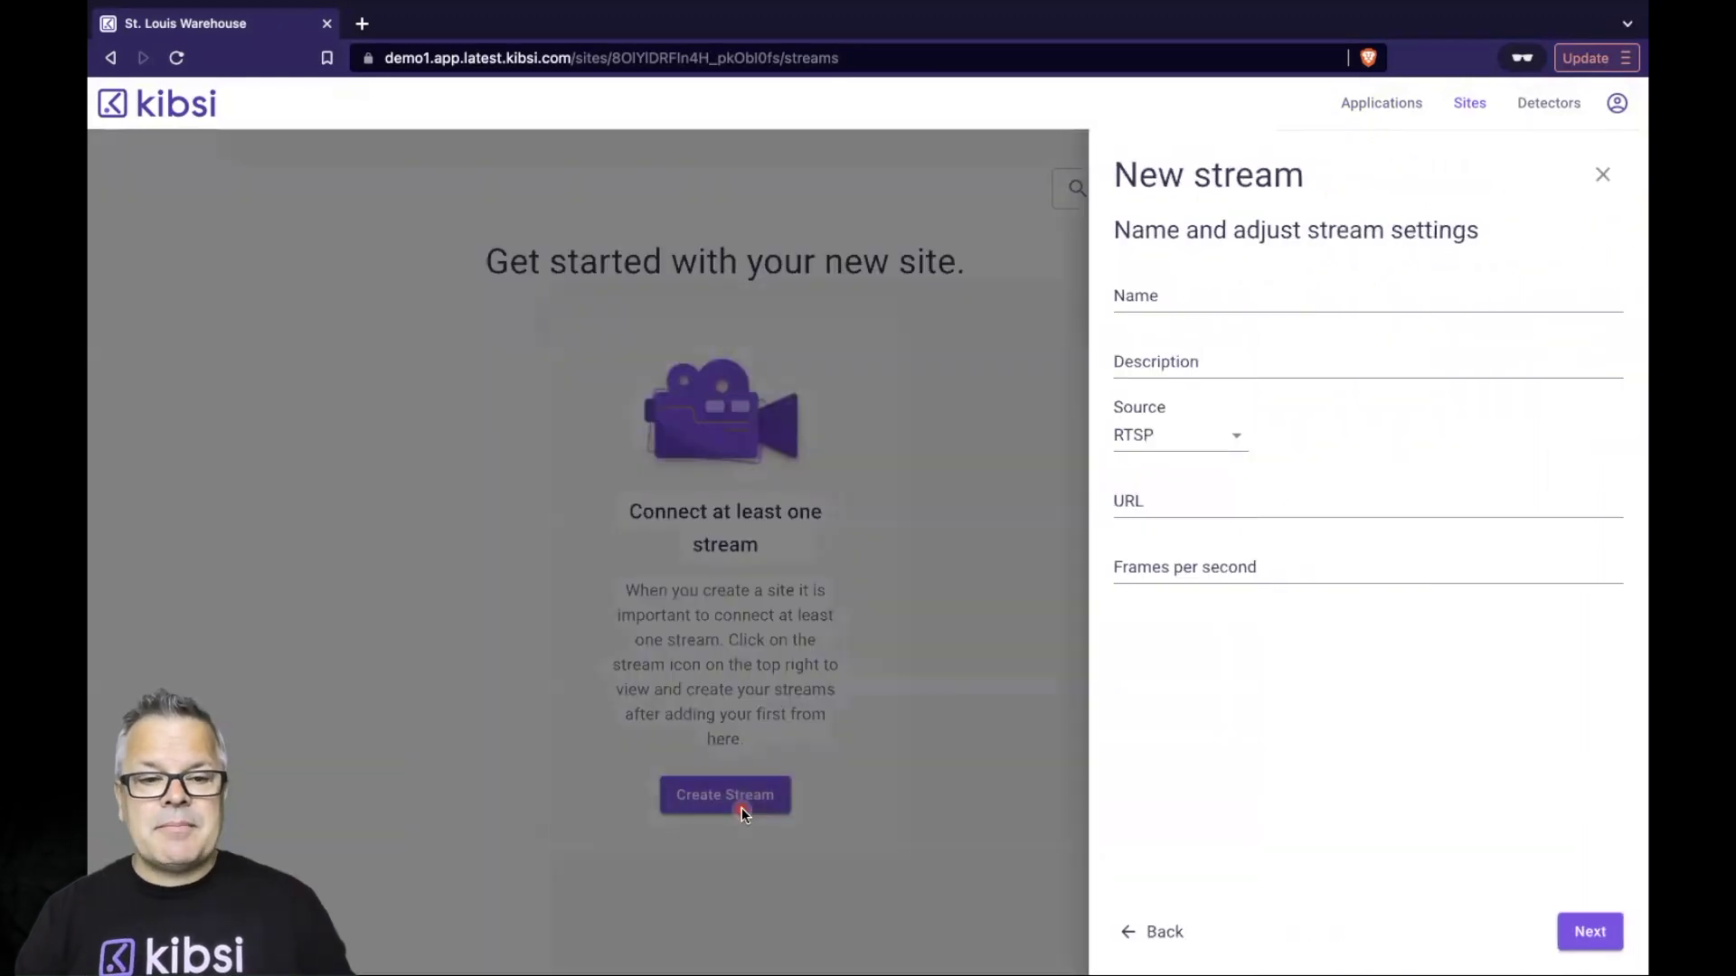
click(1192, 297)
text(Loading Dock)
key(Tab)
key(Tab)
key(Tab)
text(https://kibsi-videos.s3.us-west-2.amazonaws.com/safety-zone-ppe.mp4)
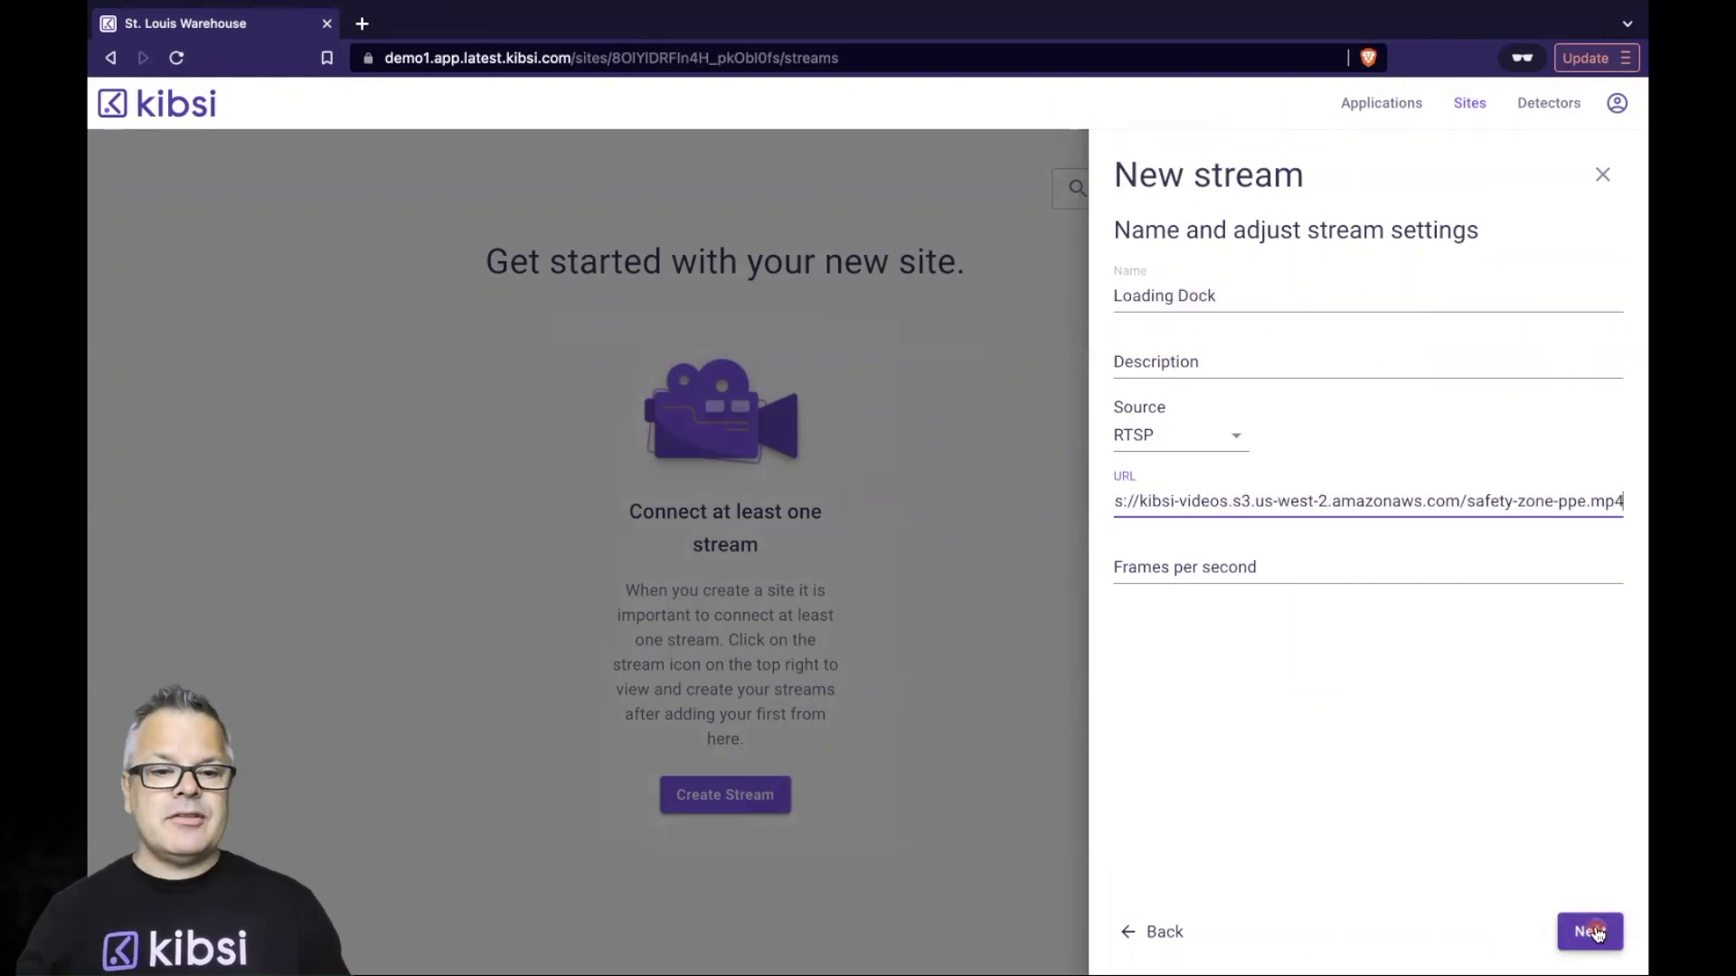
click(1592, 932)
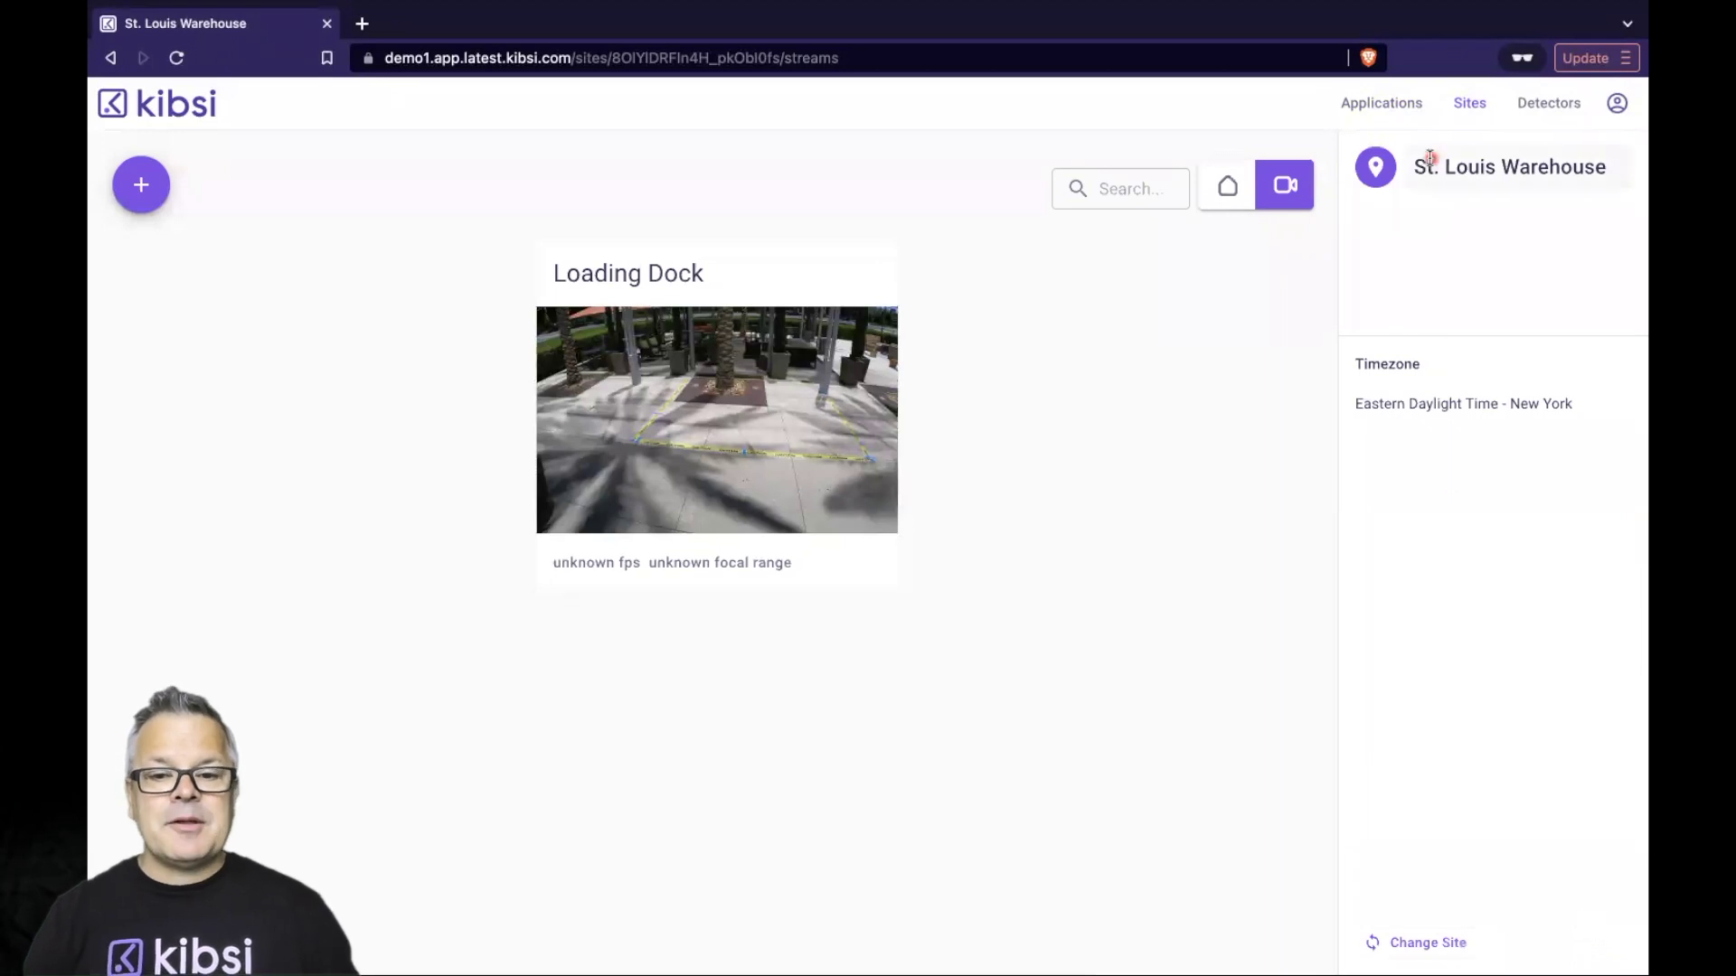
click(1402, 110)
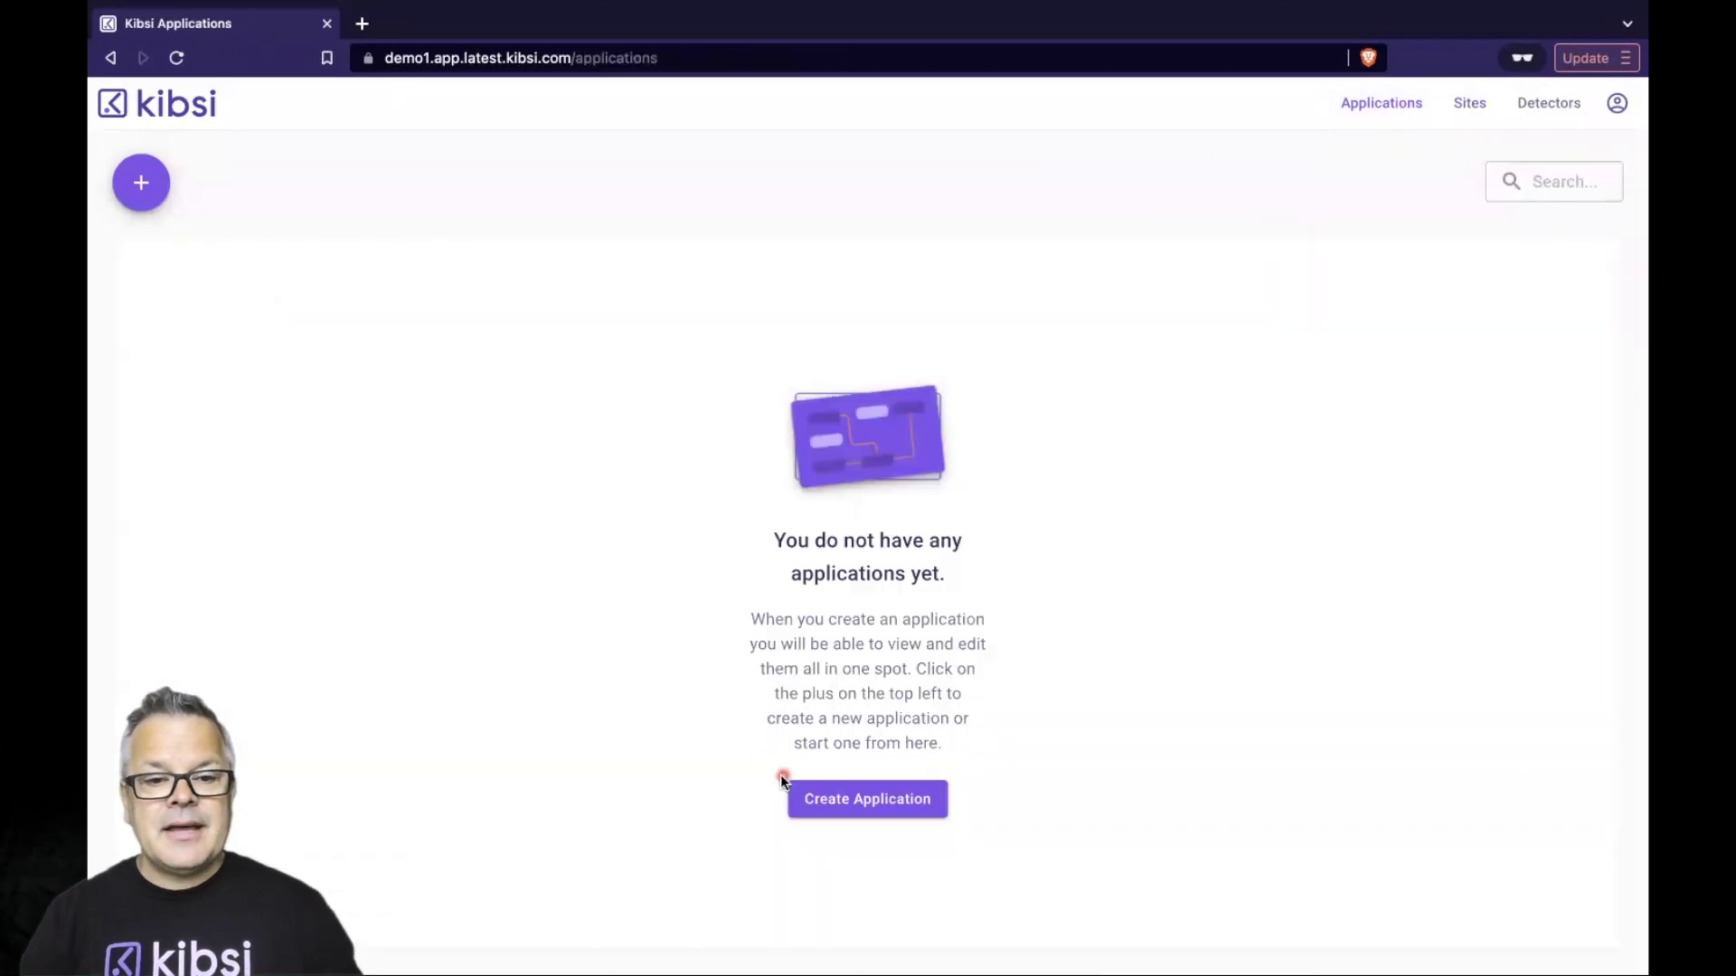
Create the 'PPE Detection' application with a detected item 'Worker' of type Person.
click(822, 797)
text(PPE Detection)
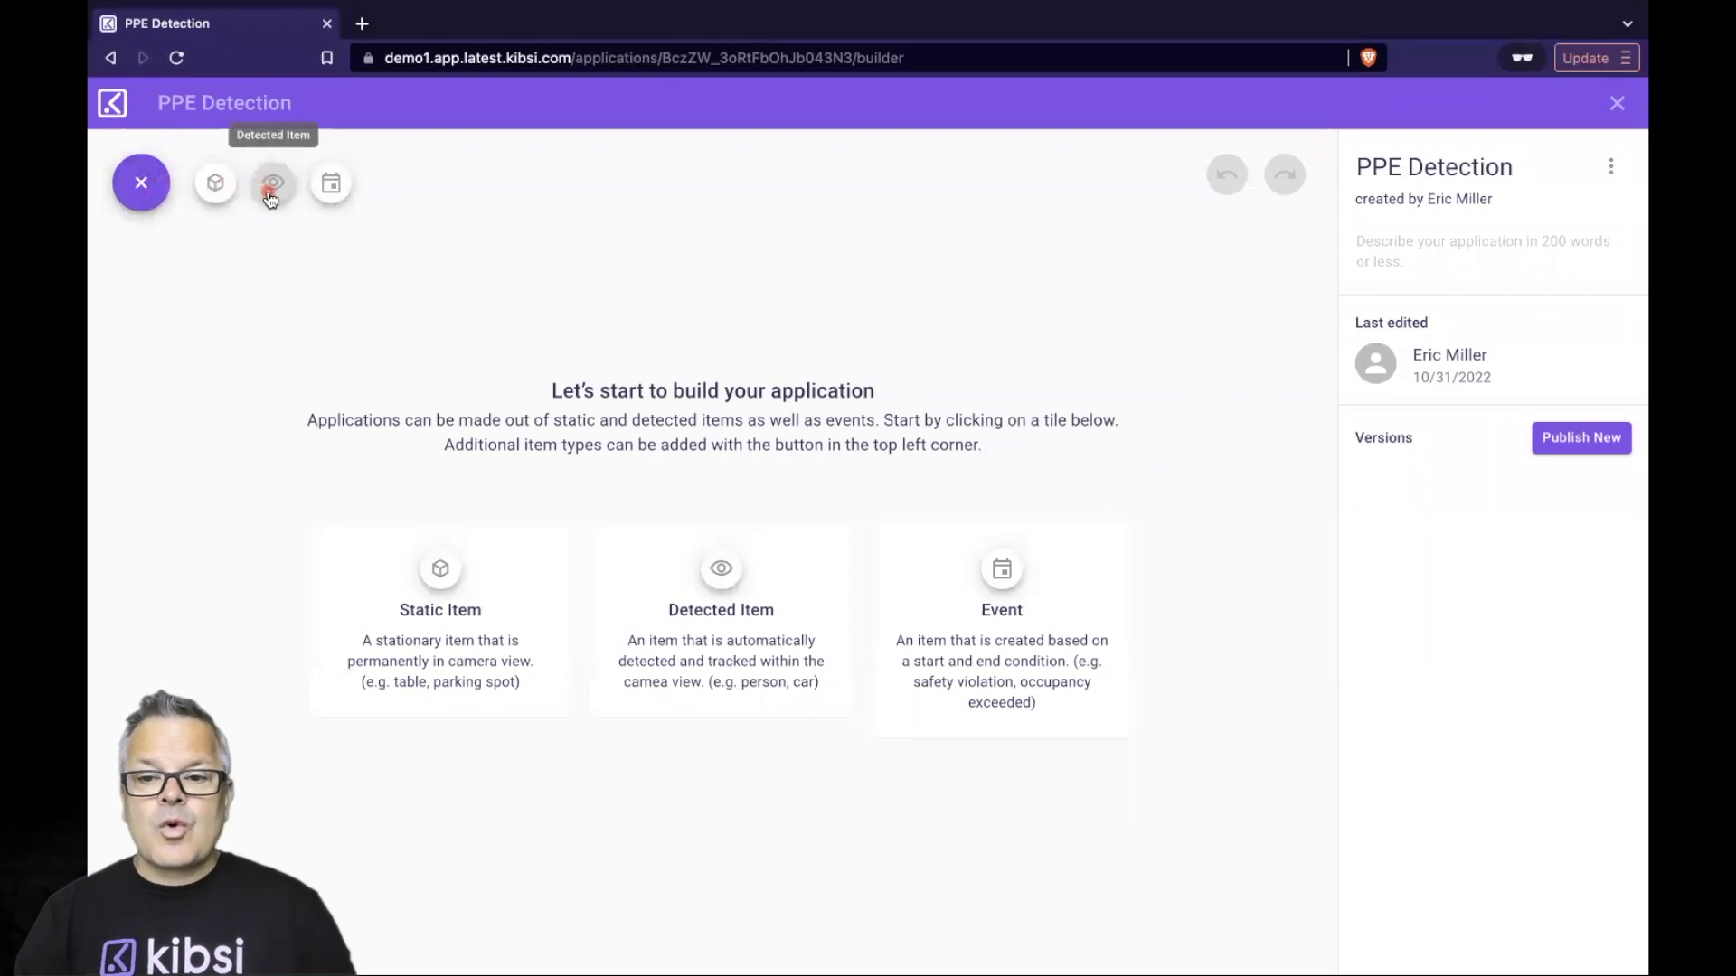
click(270, 190)
text(Worker)
click(1258, 445)
text(person)
click(1260, 527)
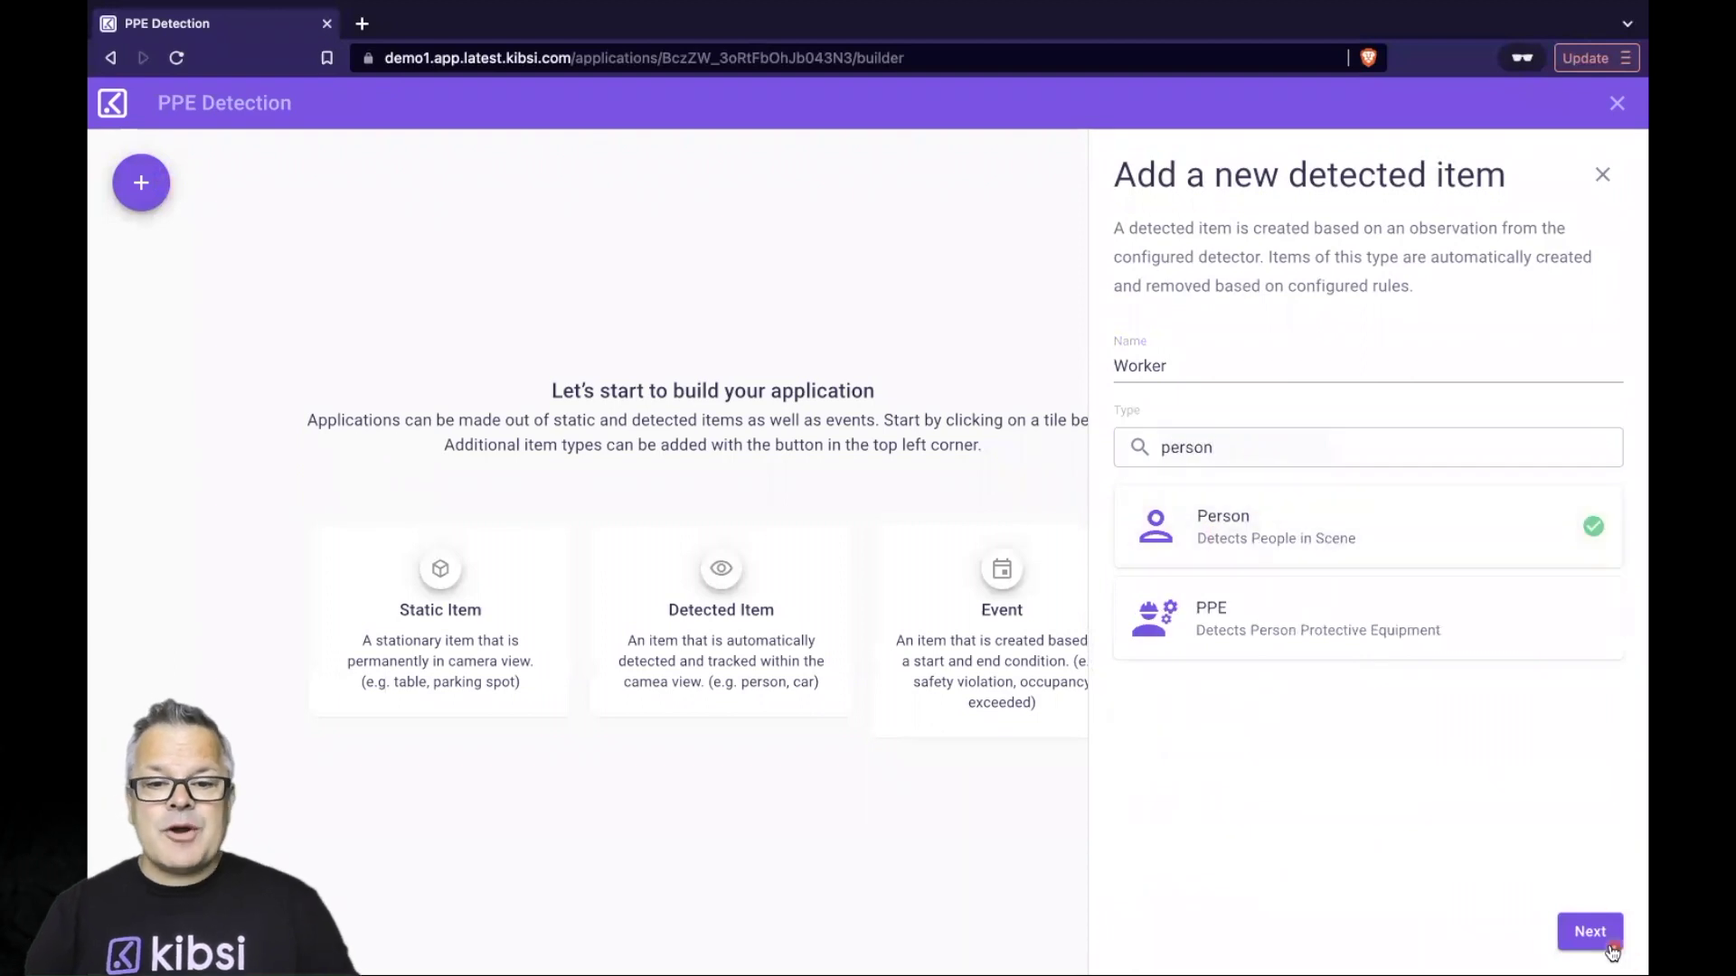
Give the Worker item the PPE enhancer and save it.
click(1577, 936)
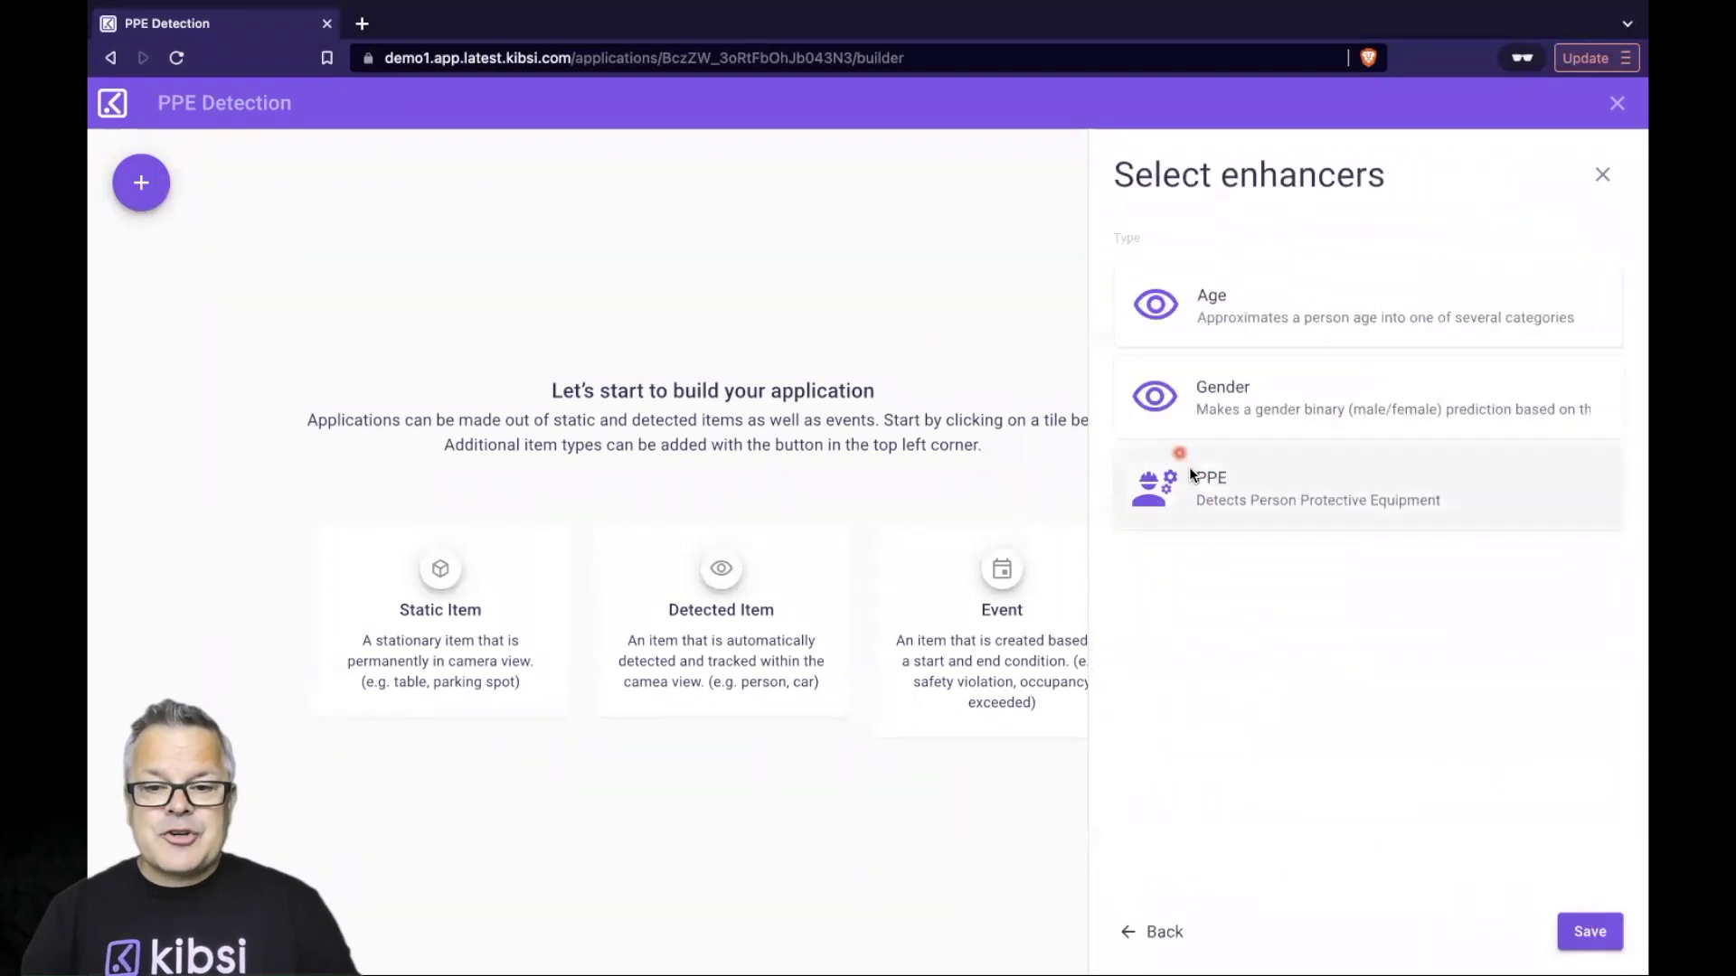
click(1229, 523)
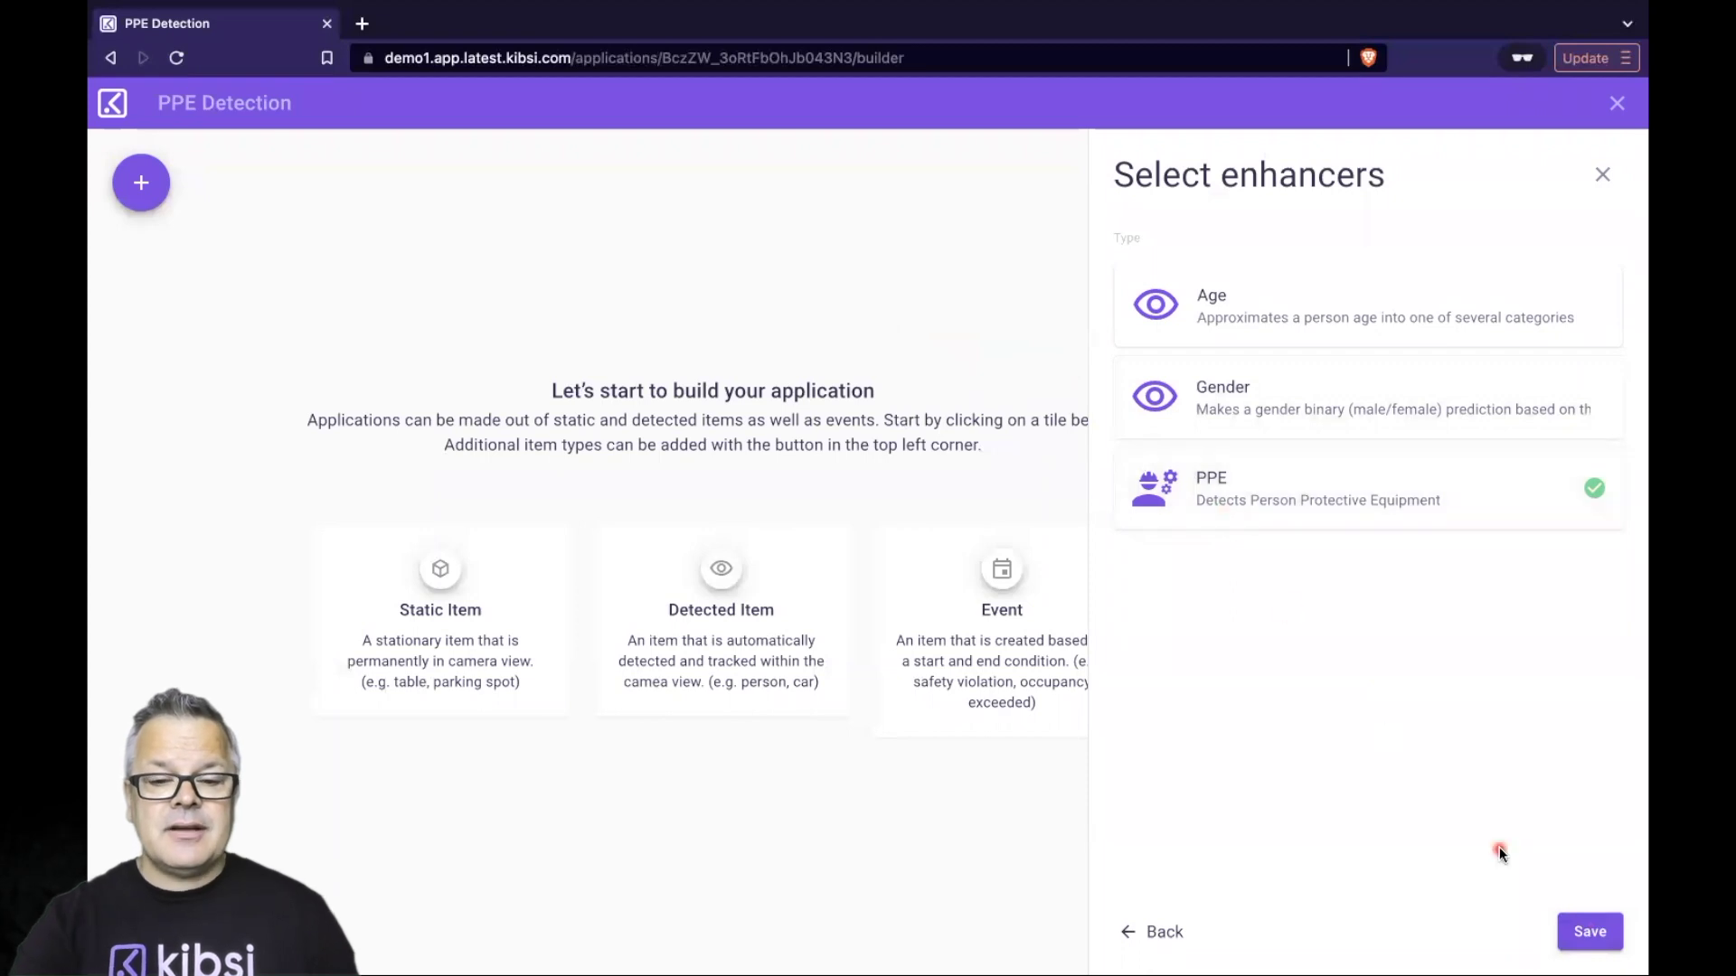
click(1588, 933)
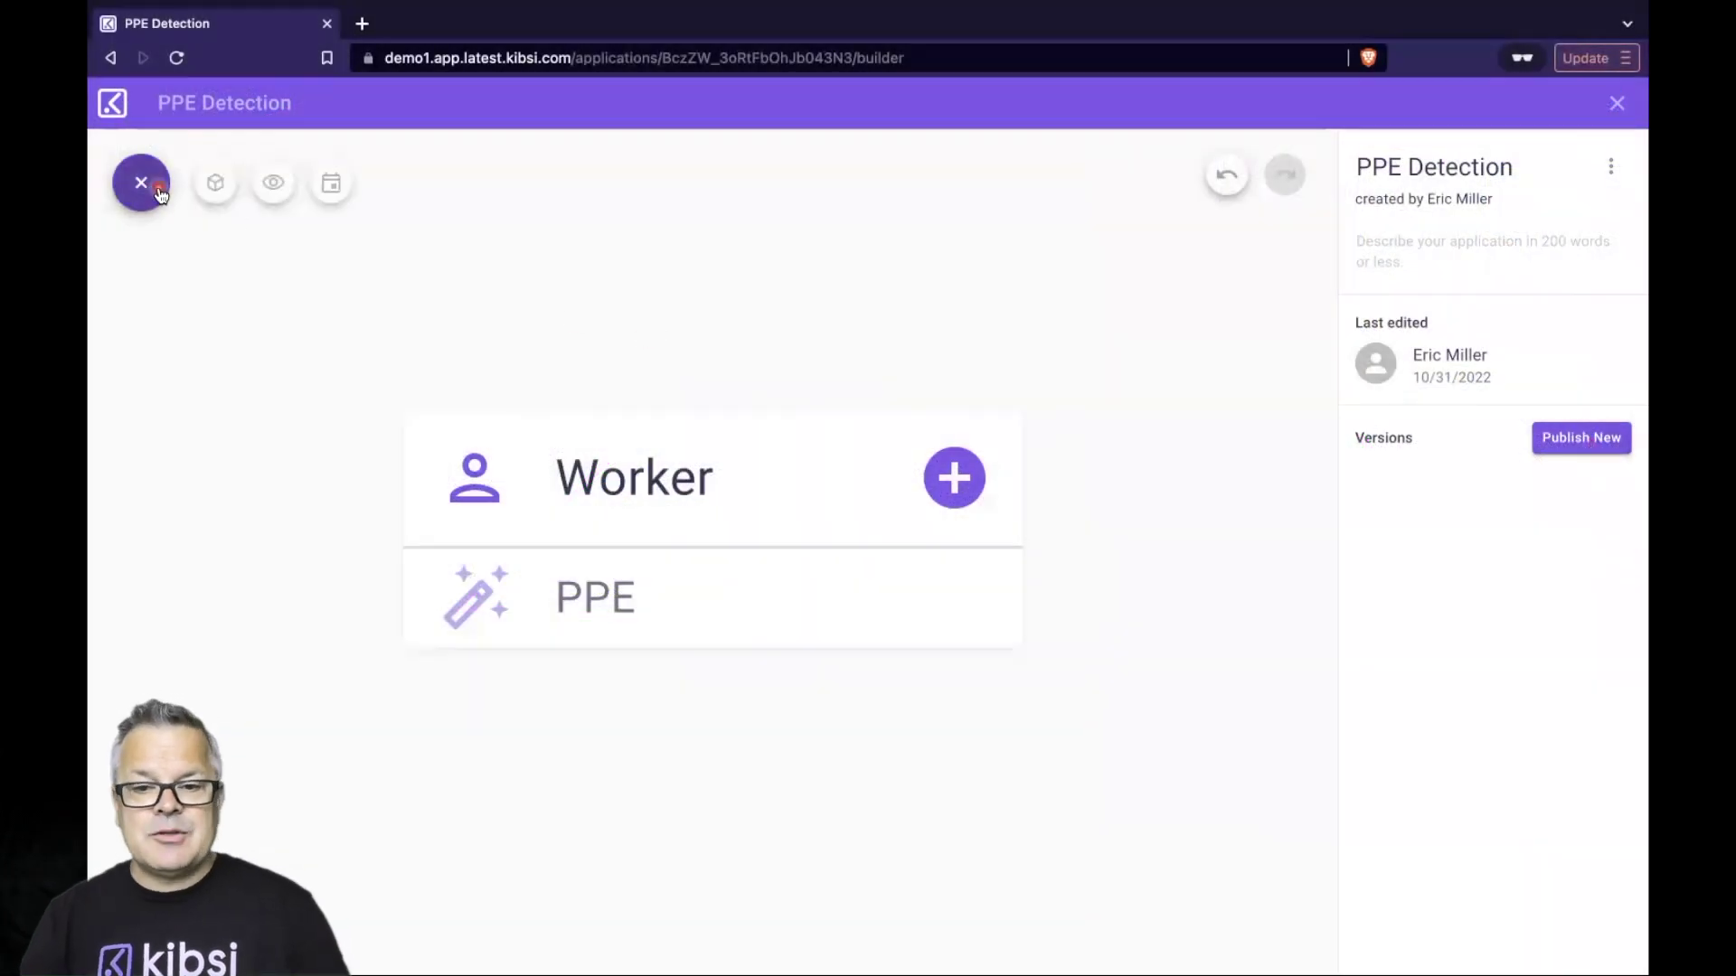
click(217, 185)
Add a static item named 'Safety Region' with a region.
click(1146, 398)
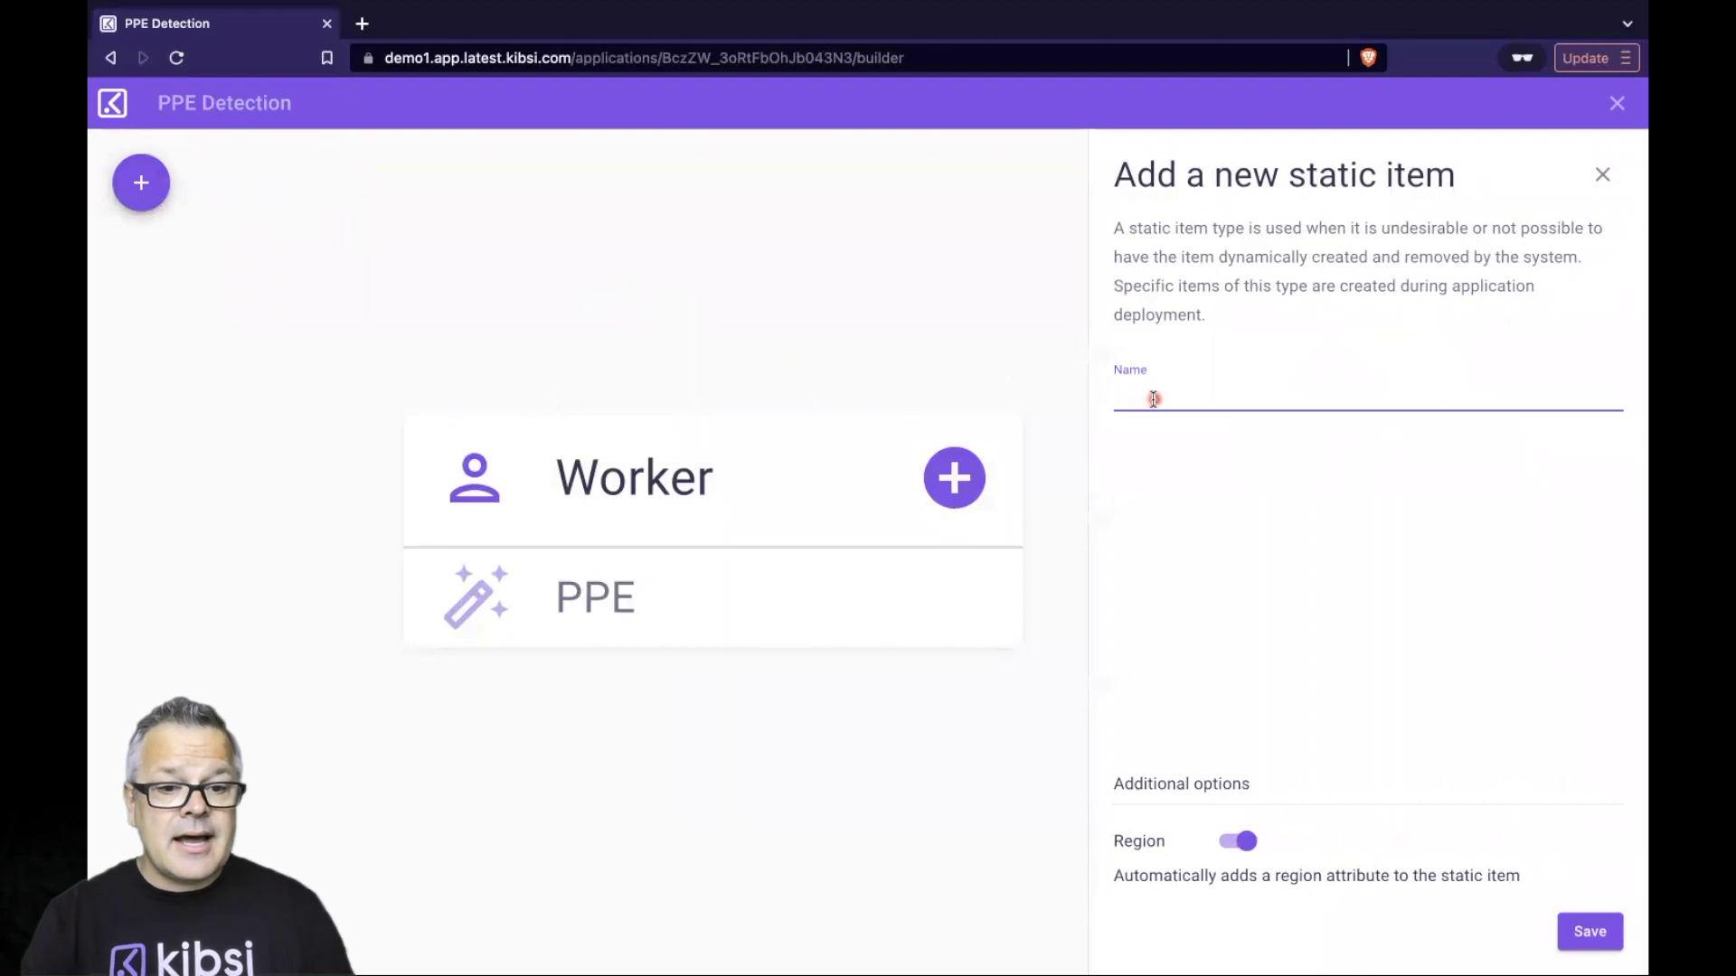
text(Safety Region)
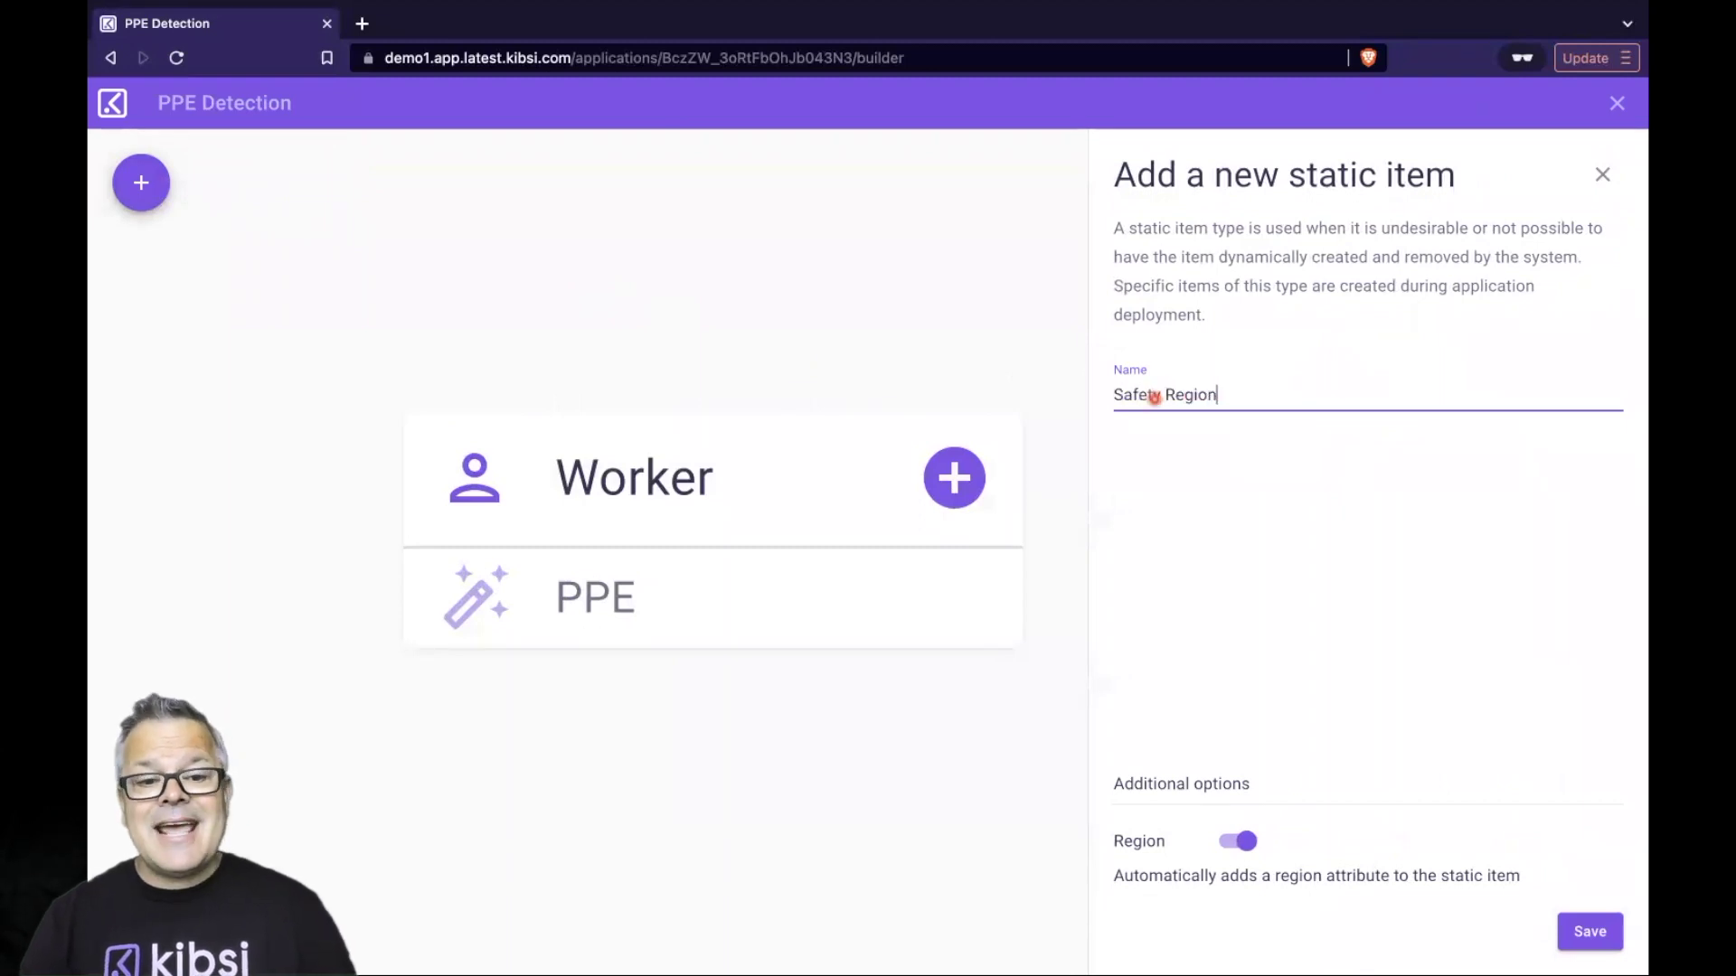
click(1590, 933)
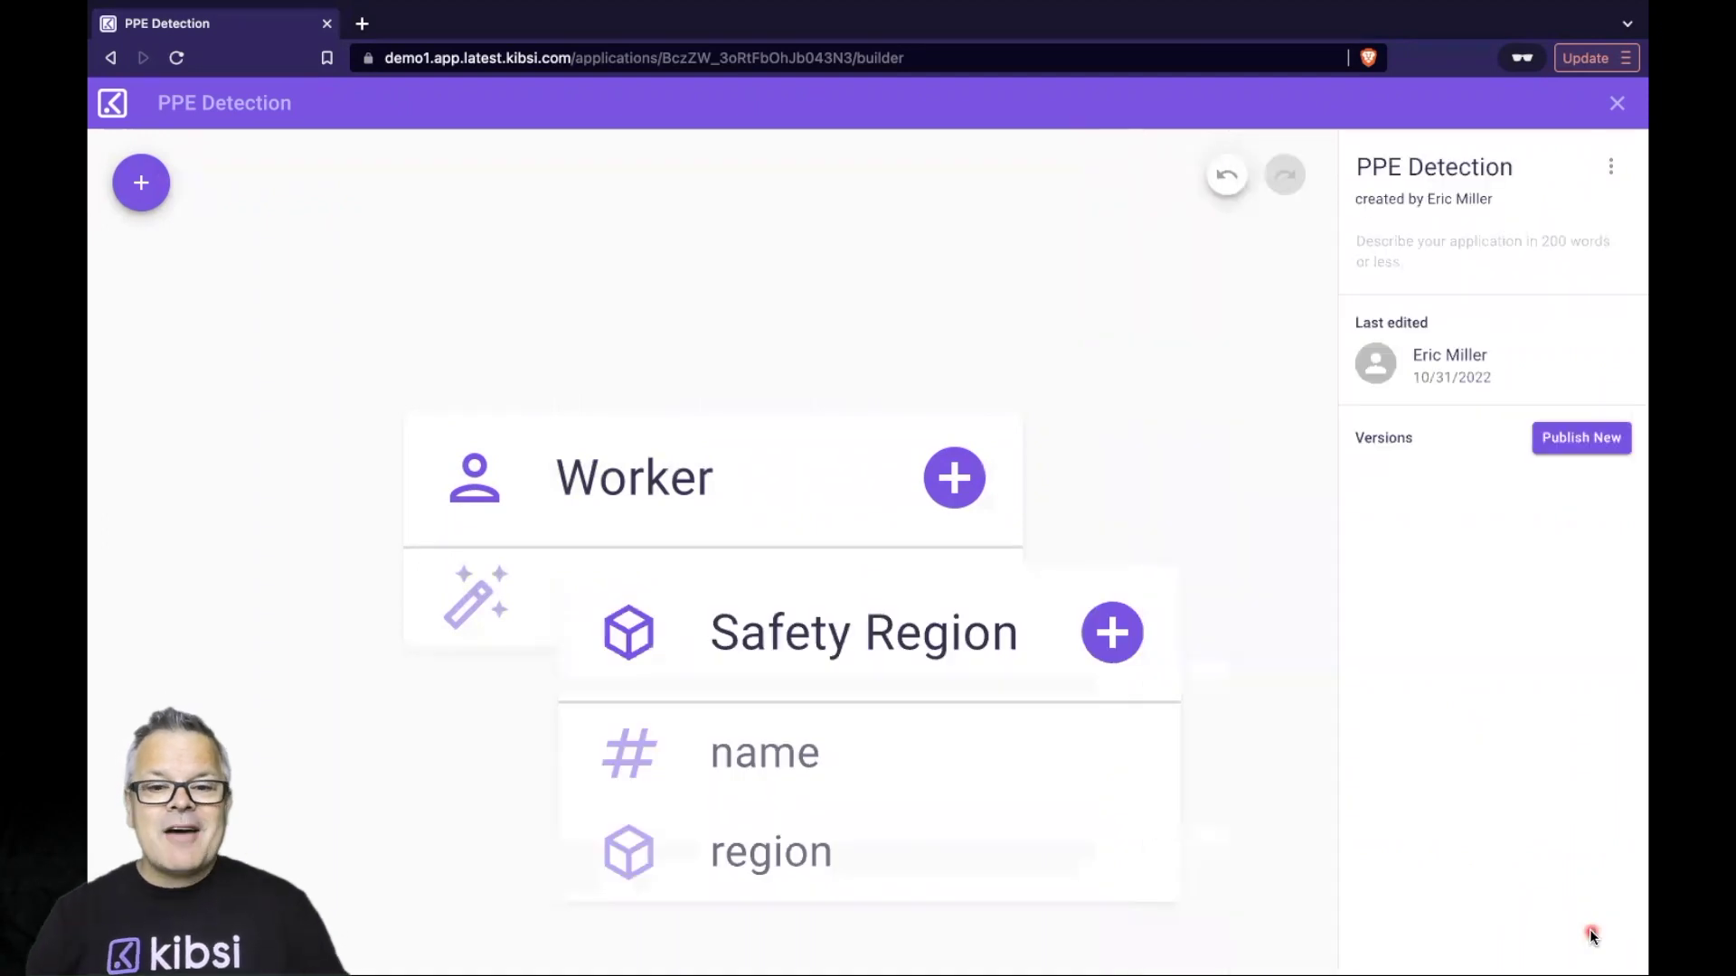
Arrange the Worker and Safety Region nodes side by side and zoom the page out.
drag(751, 449, 446, 387)
drag(857, 727, 869, 384)
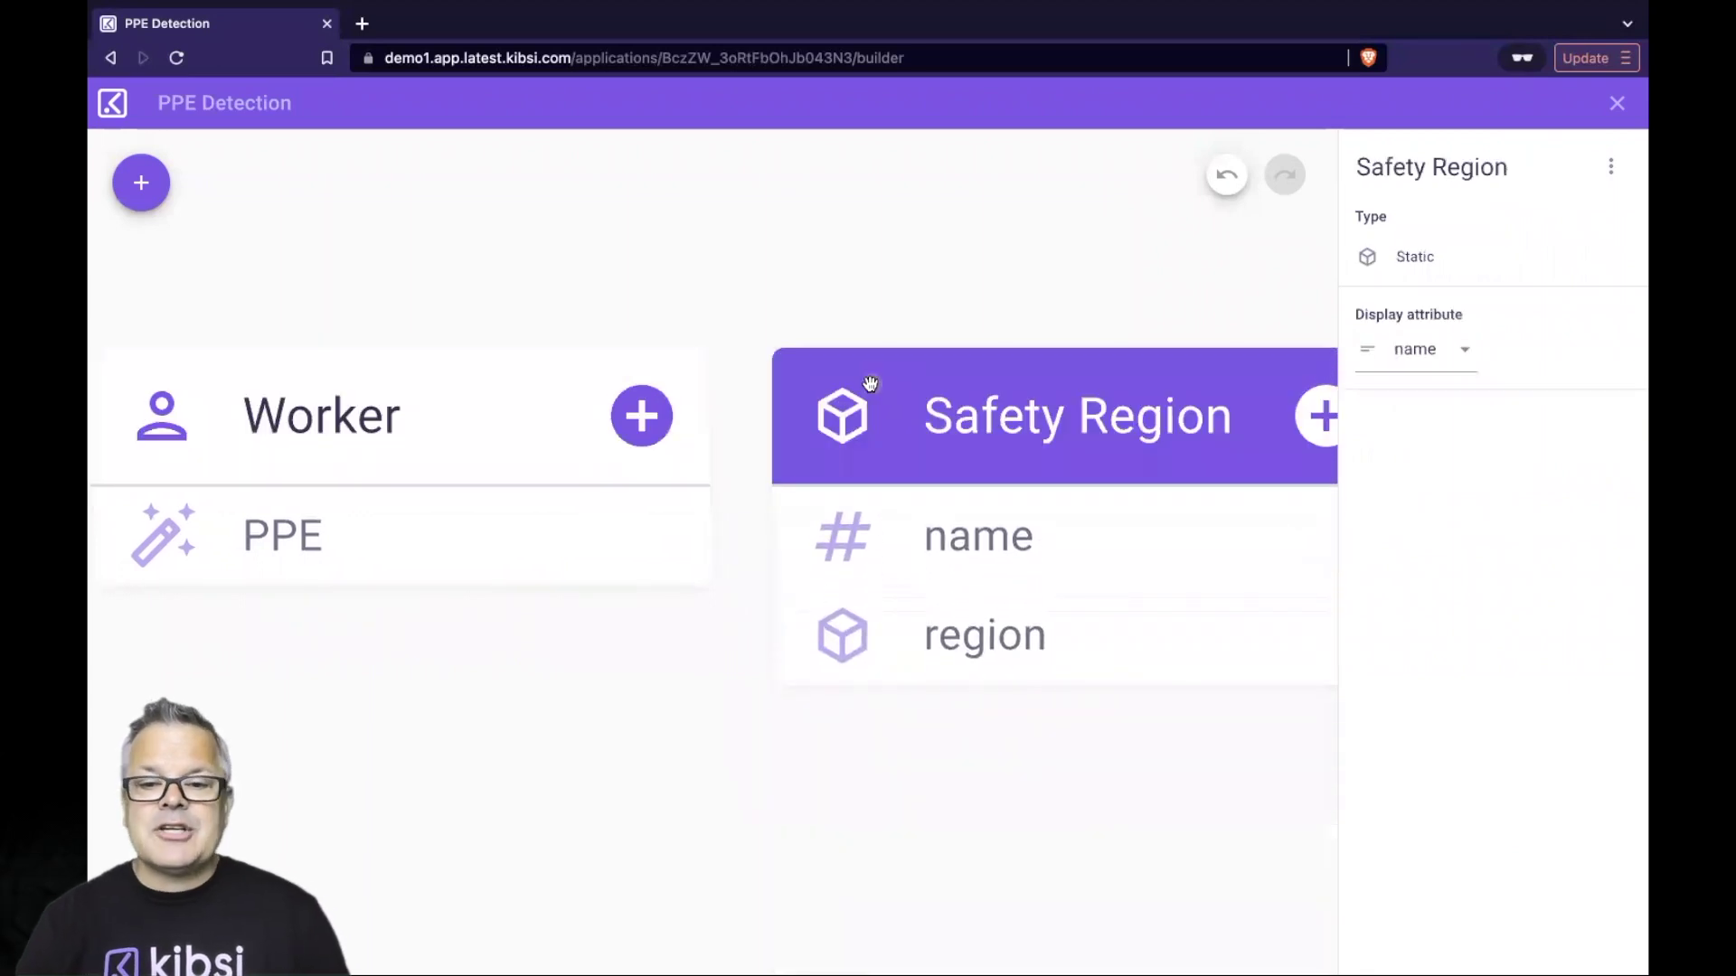
key(ctrl+minus)
key(ctrl+minus)
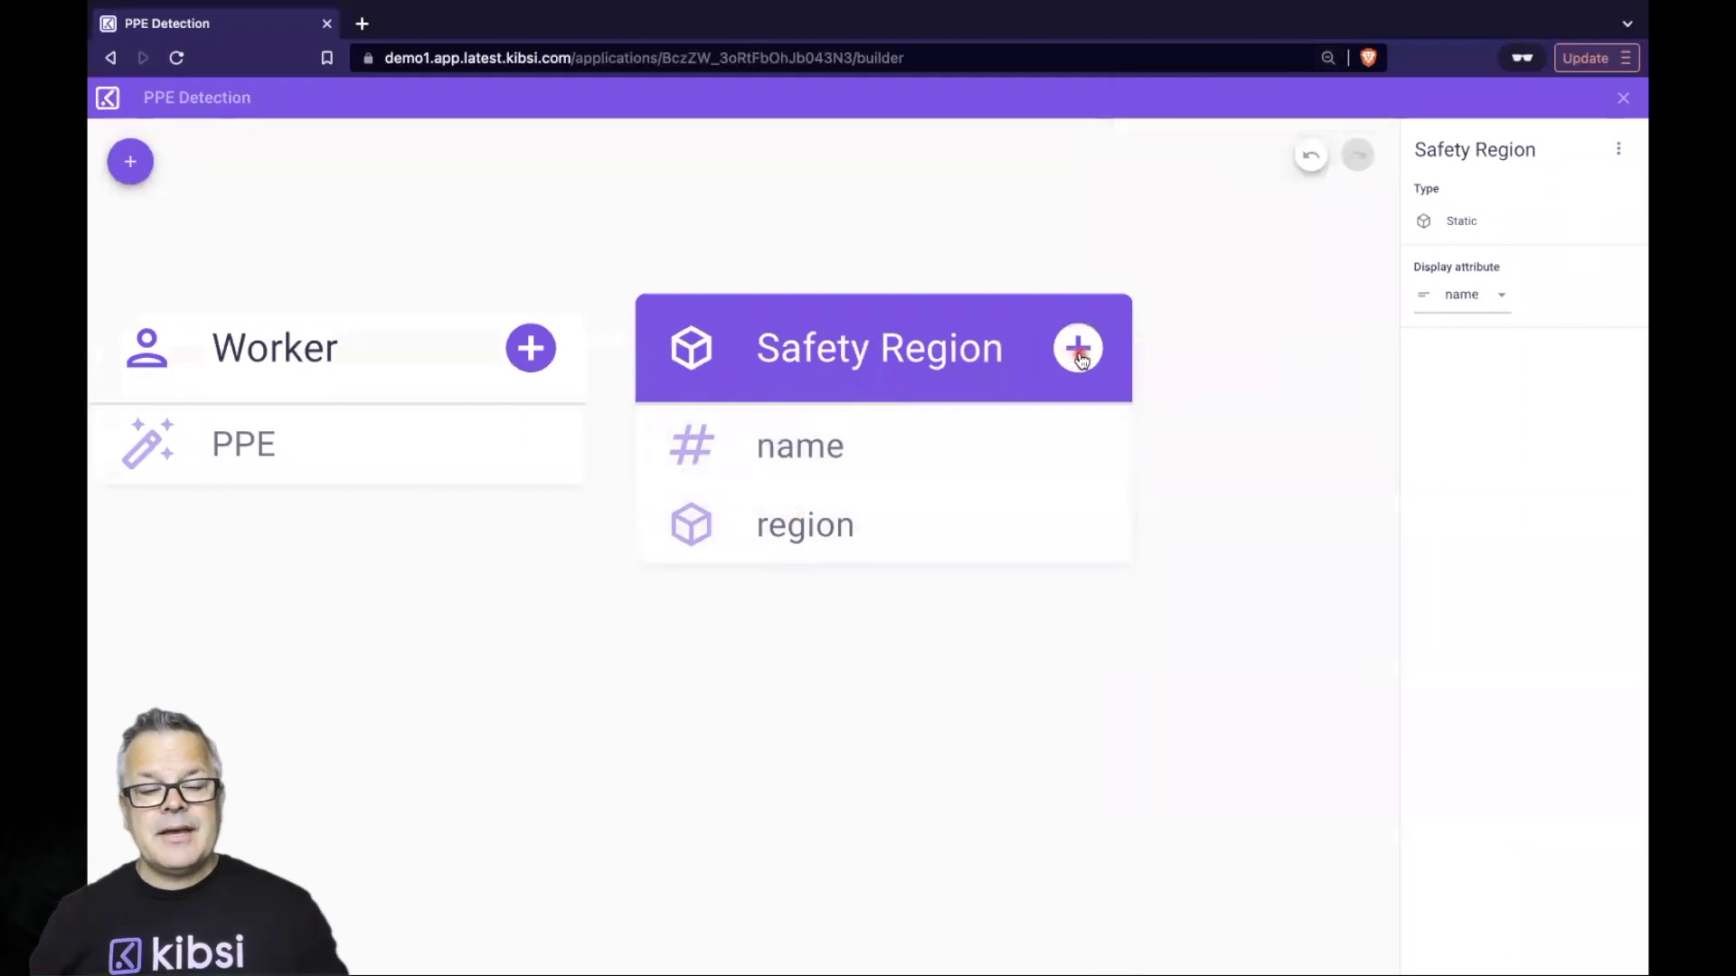
click(1077, 350)
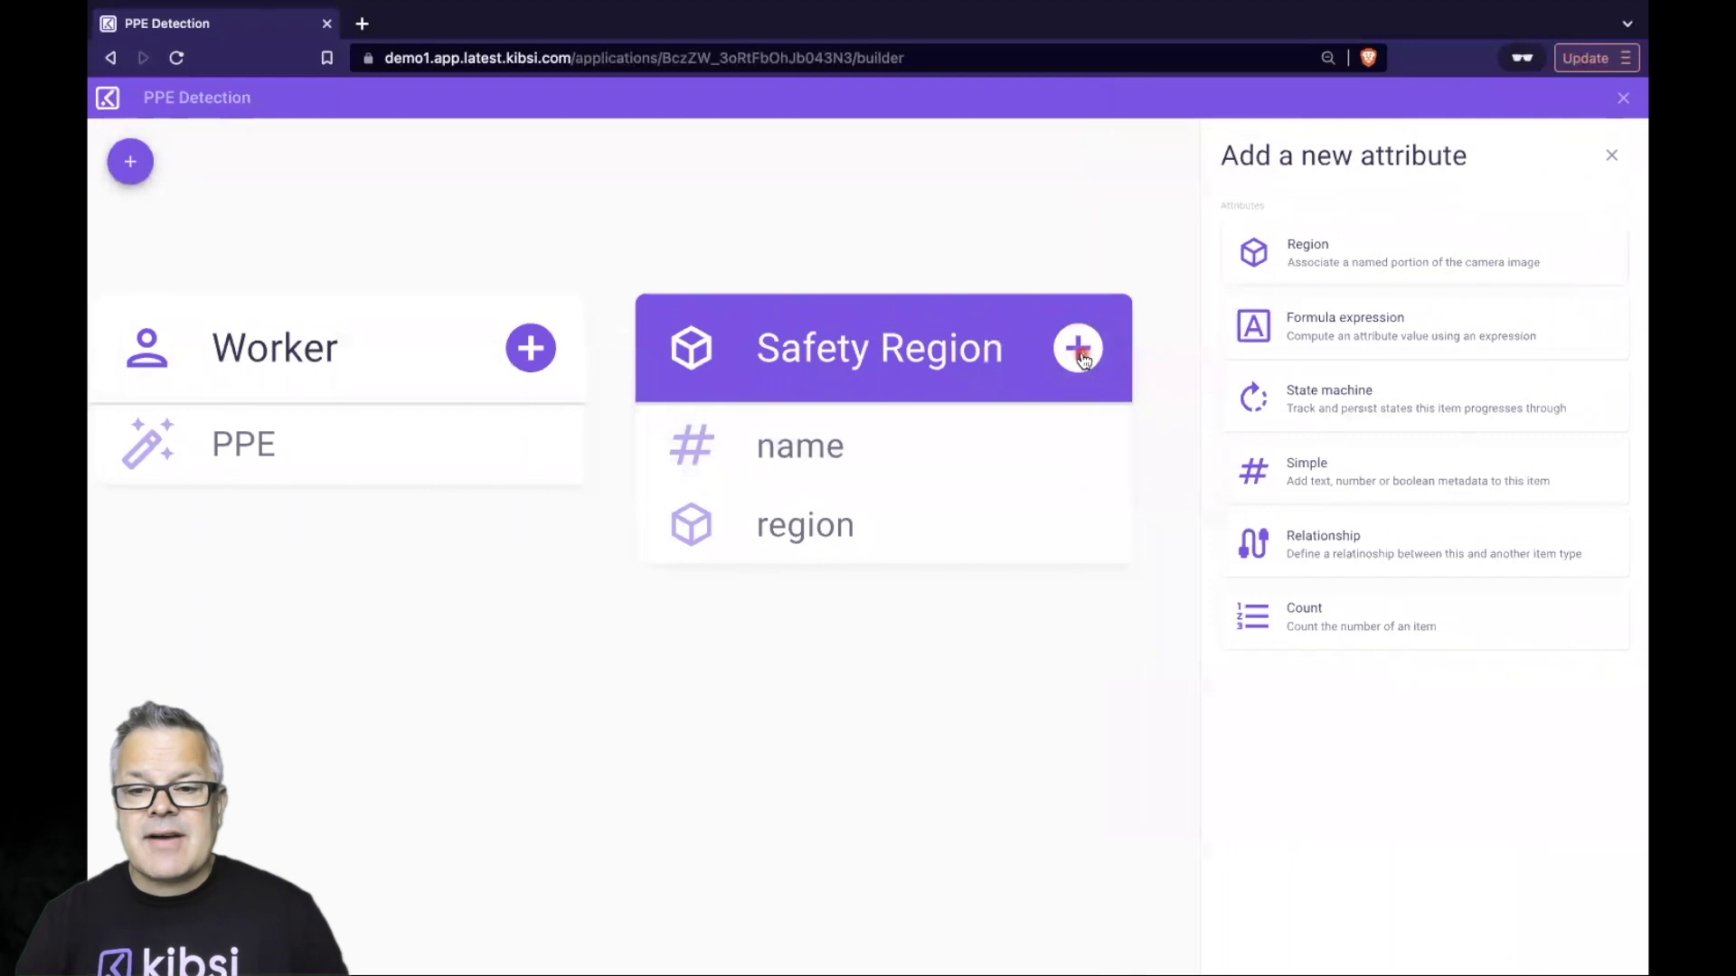
Add the 'Workers Inside' proximity relationship from Safety Region to Worker, with Worker inside Safety Region.
click(1360, 524)
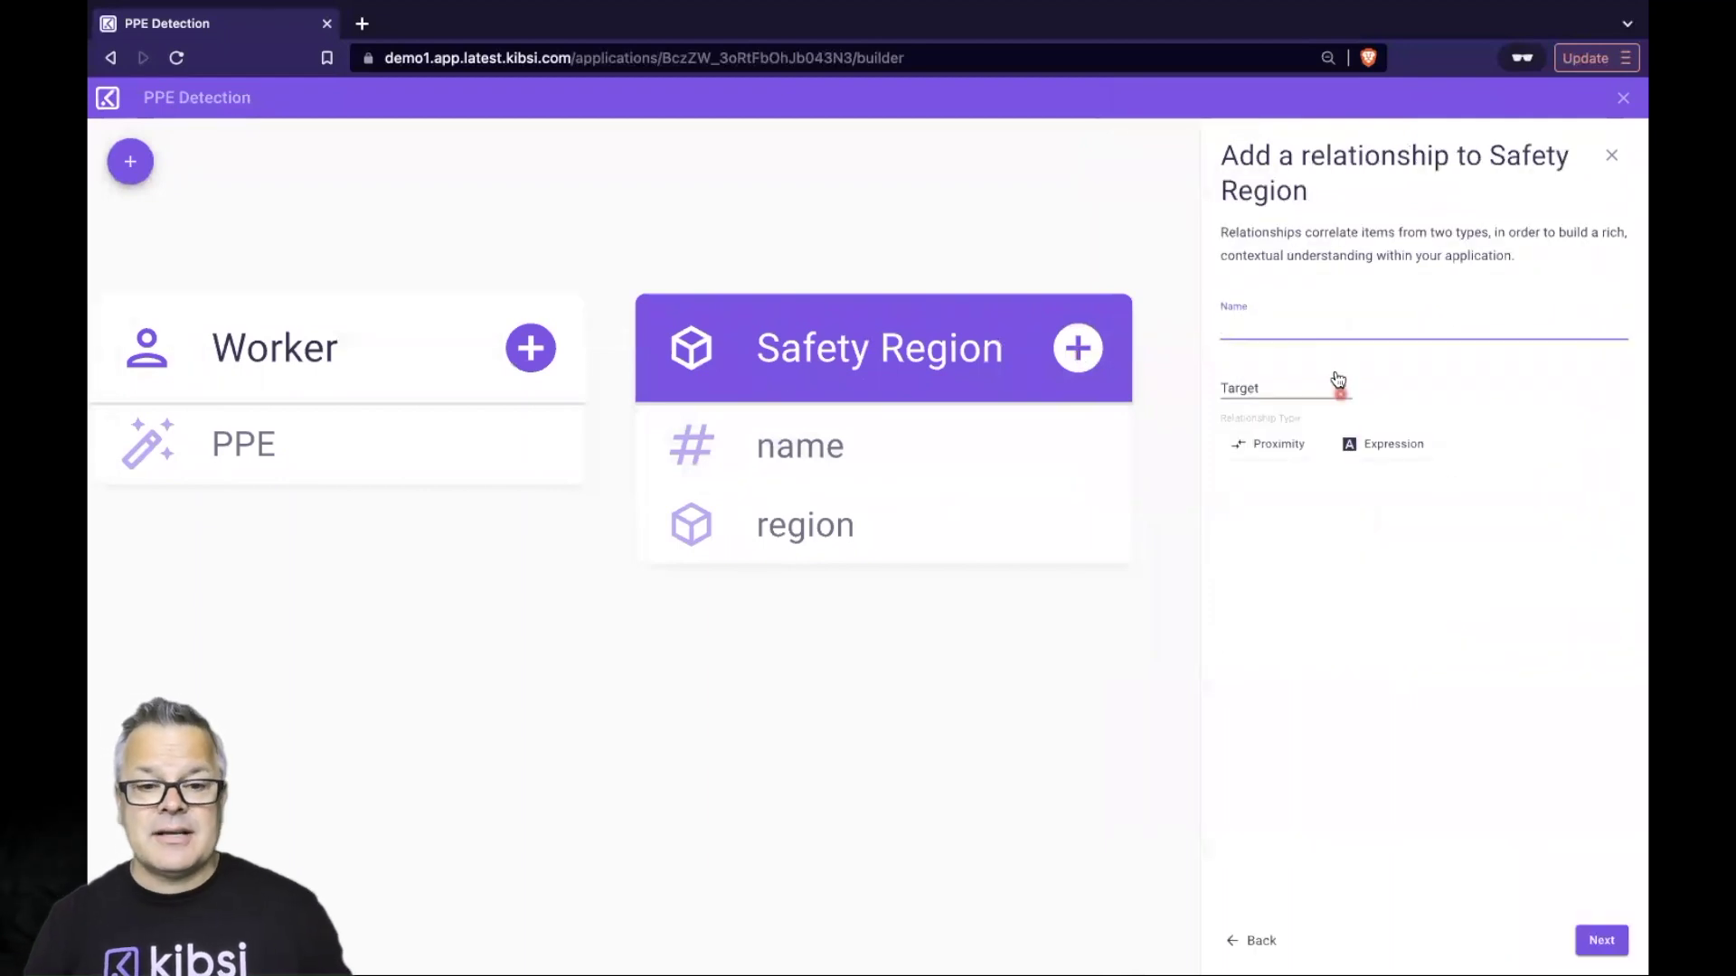
text(Wo)
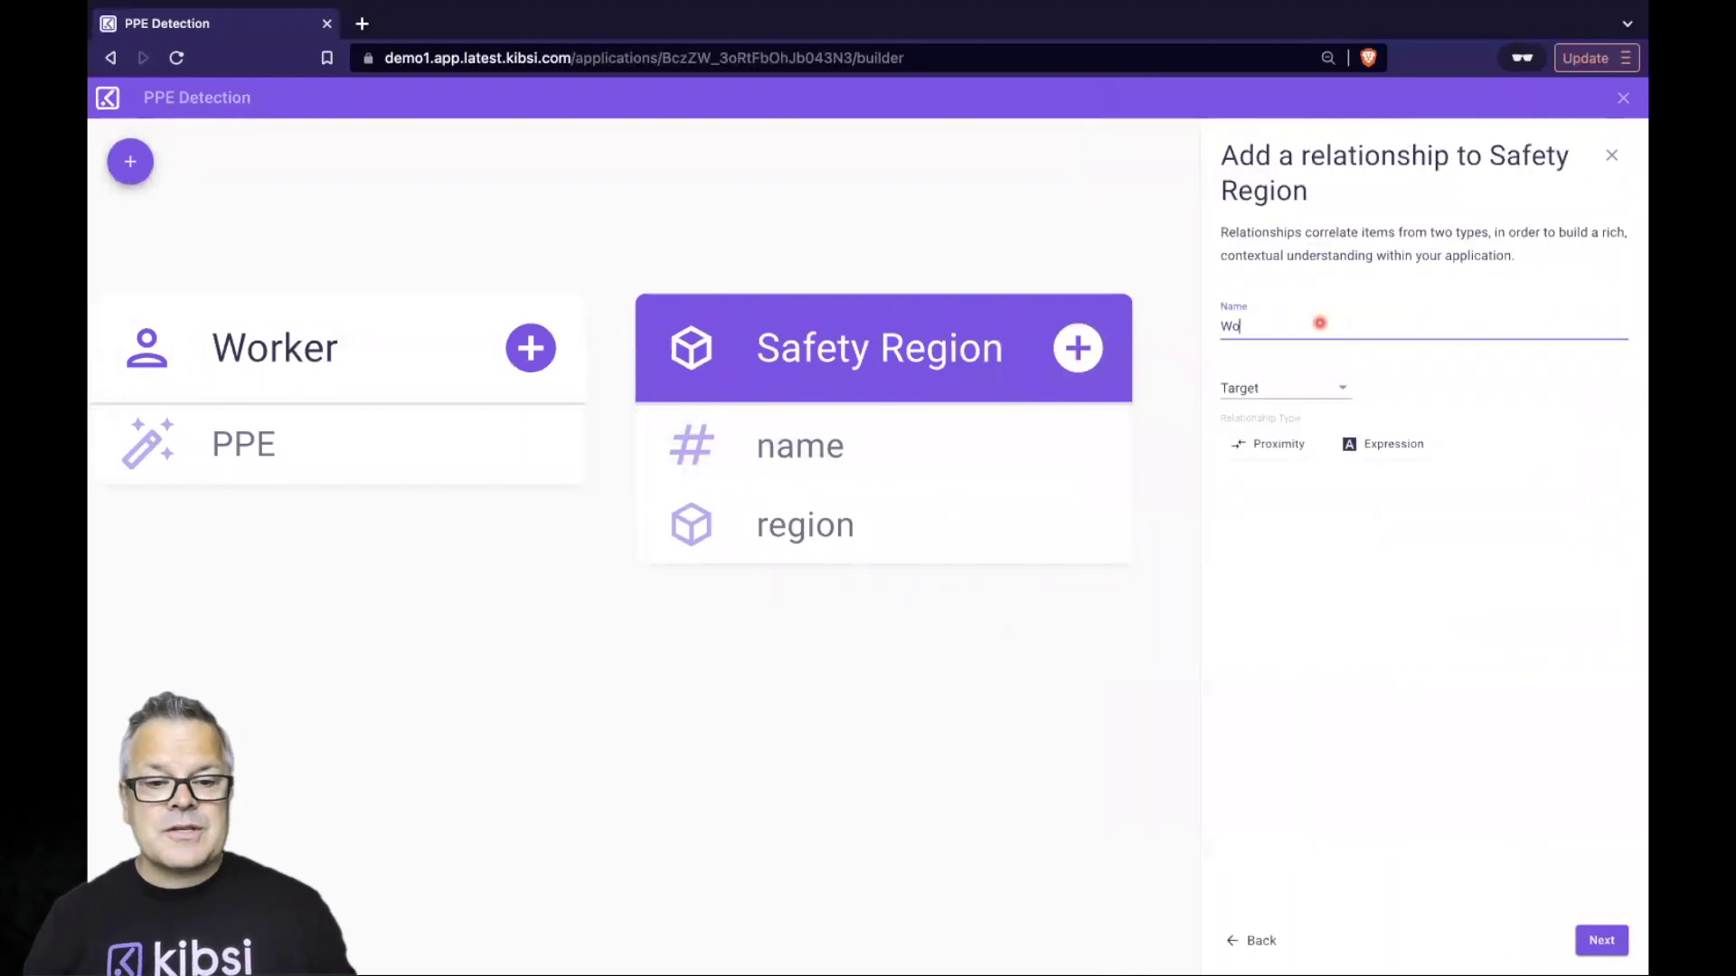
text(rkers Inside)
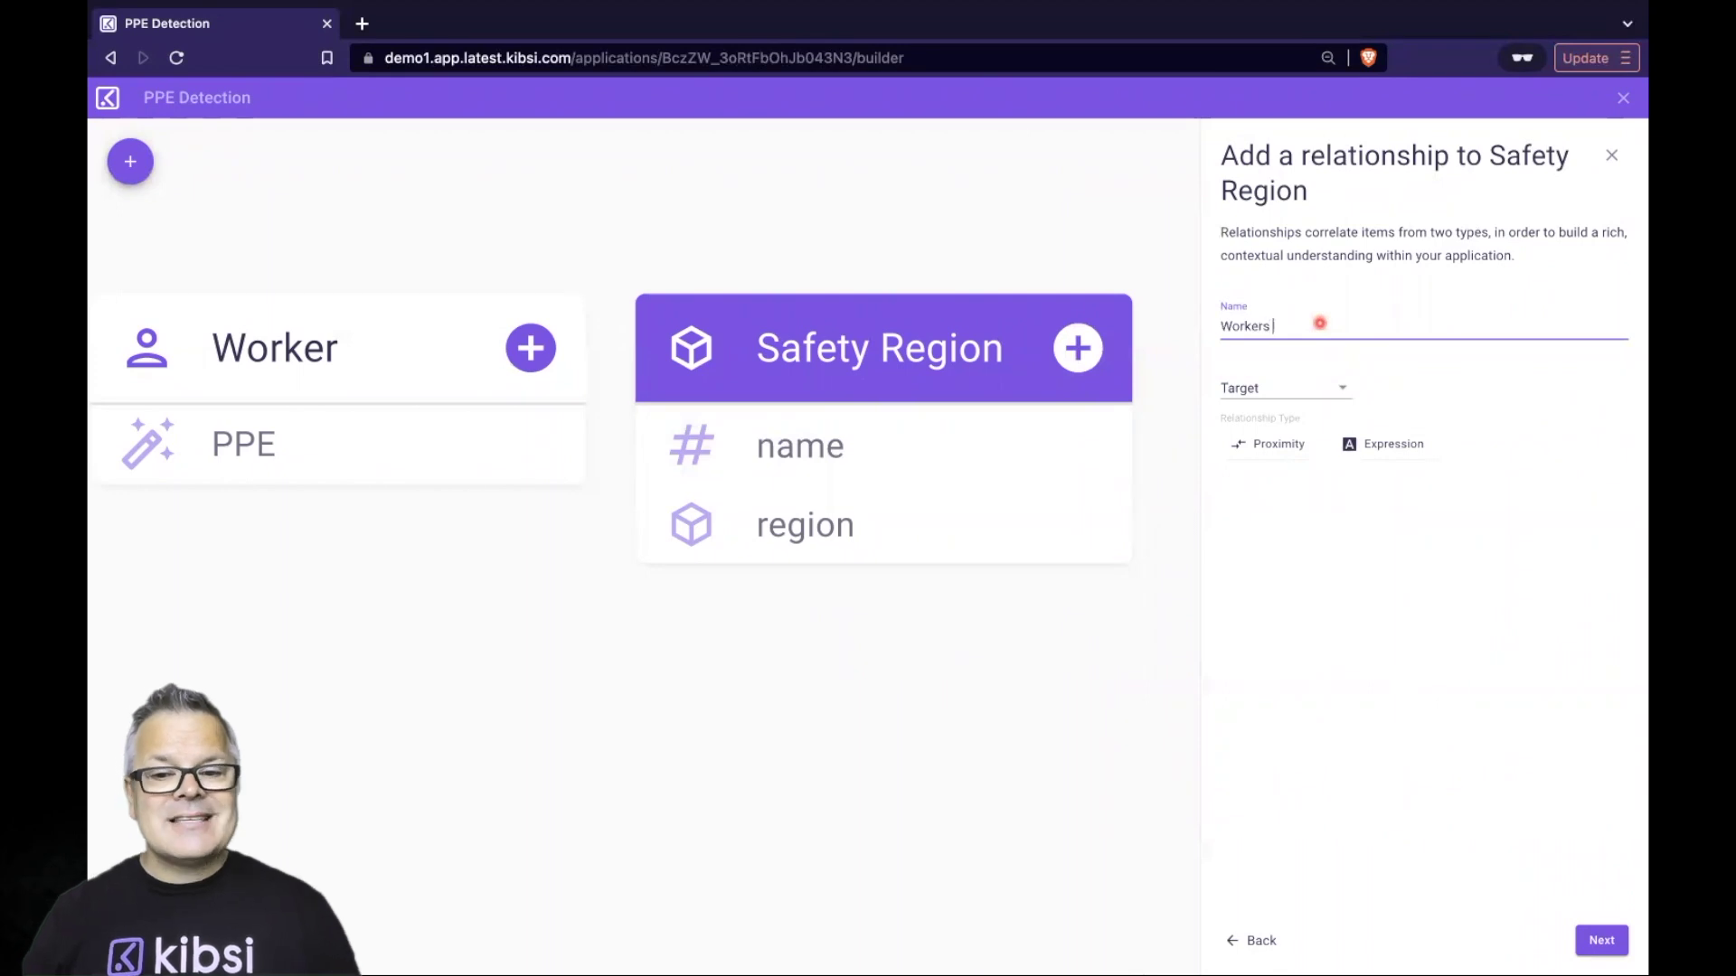
click(1311, 385)
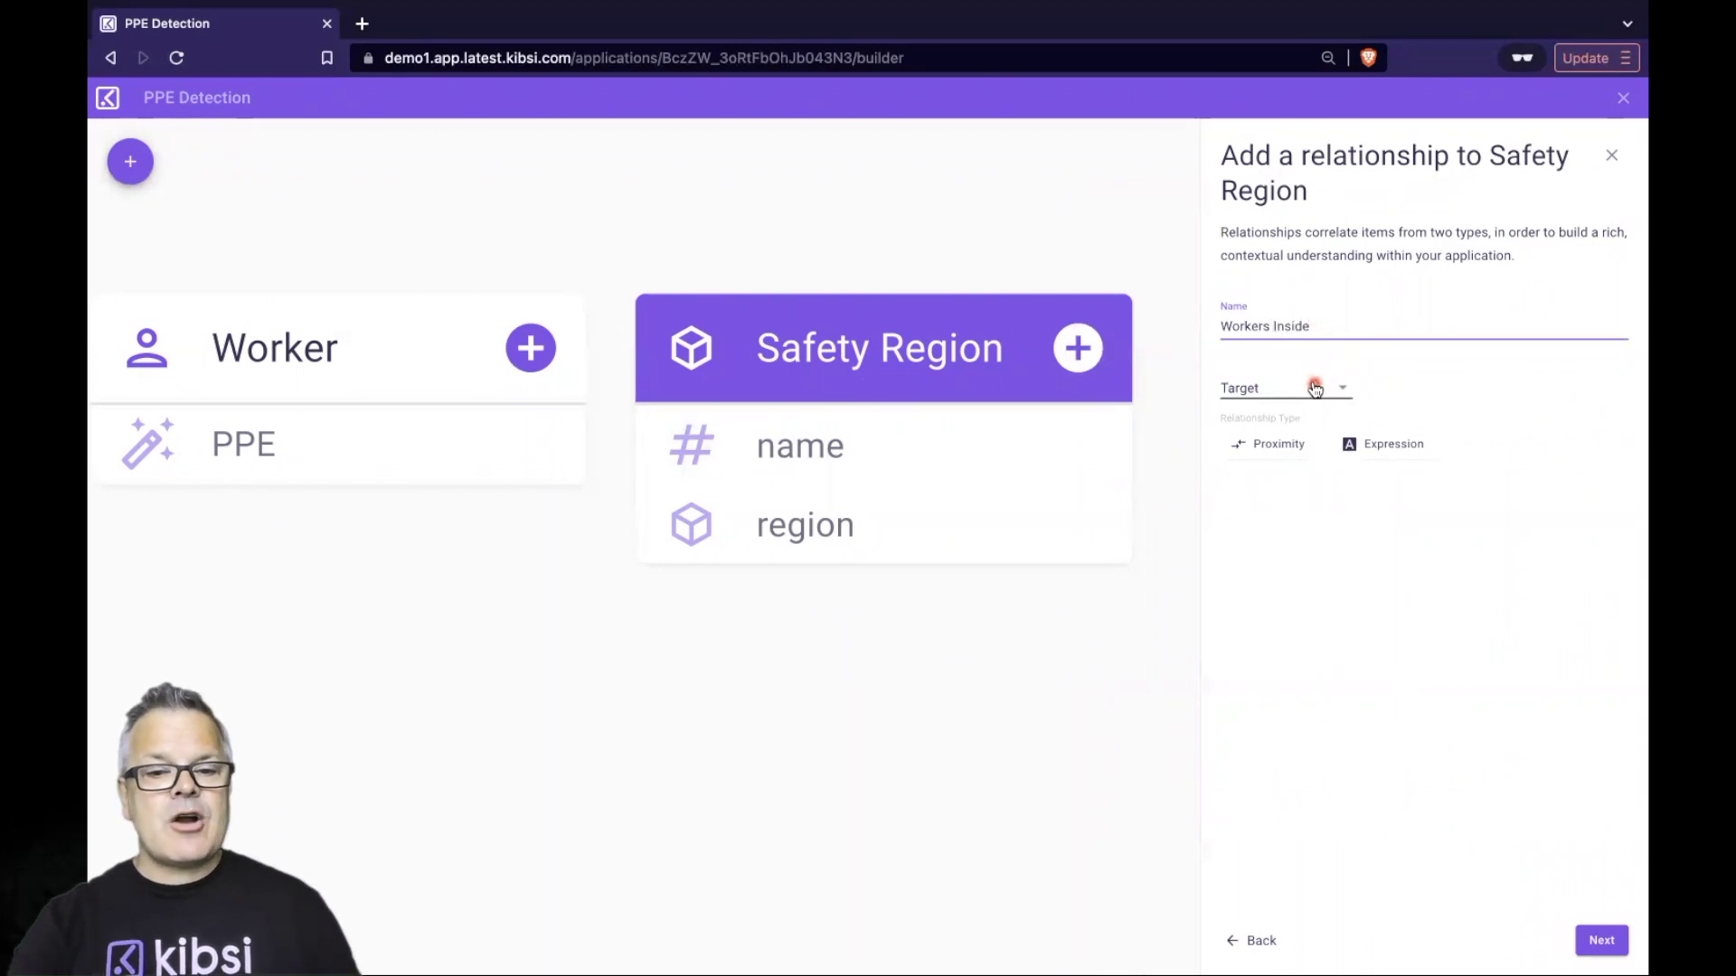
click(1303, 421)
click(1265, 460)
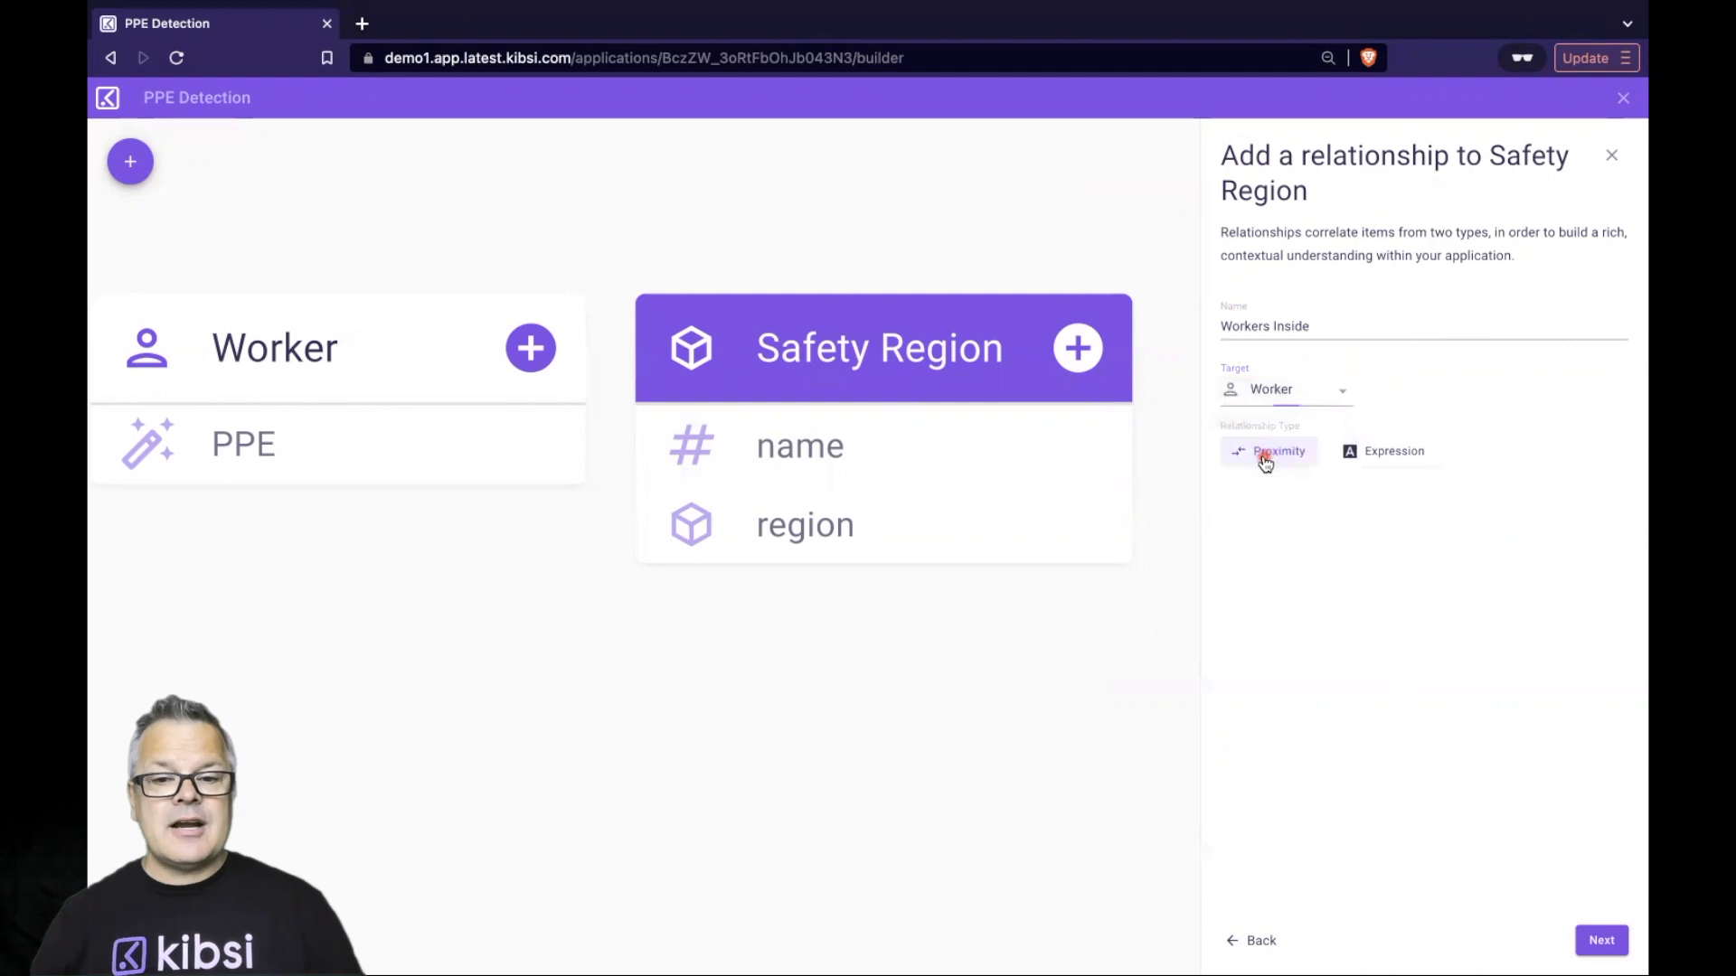
click(1607, 945)
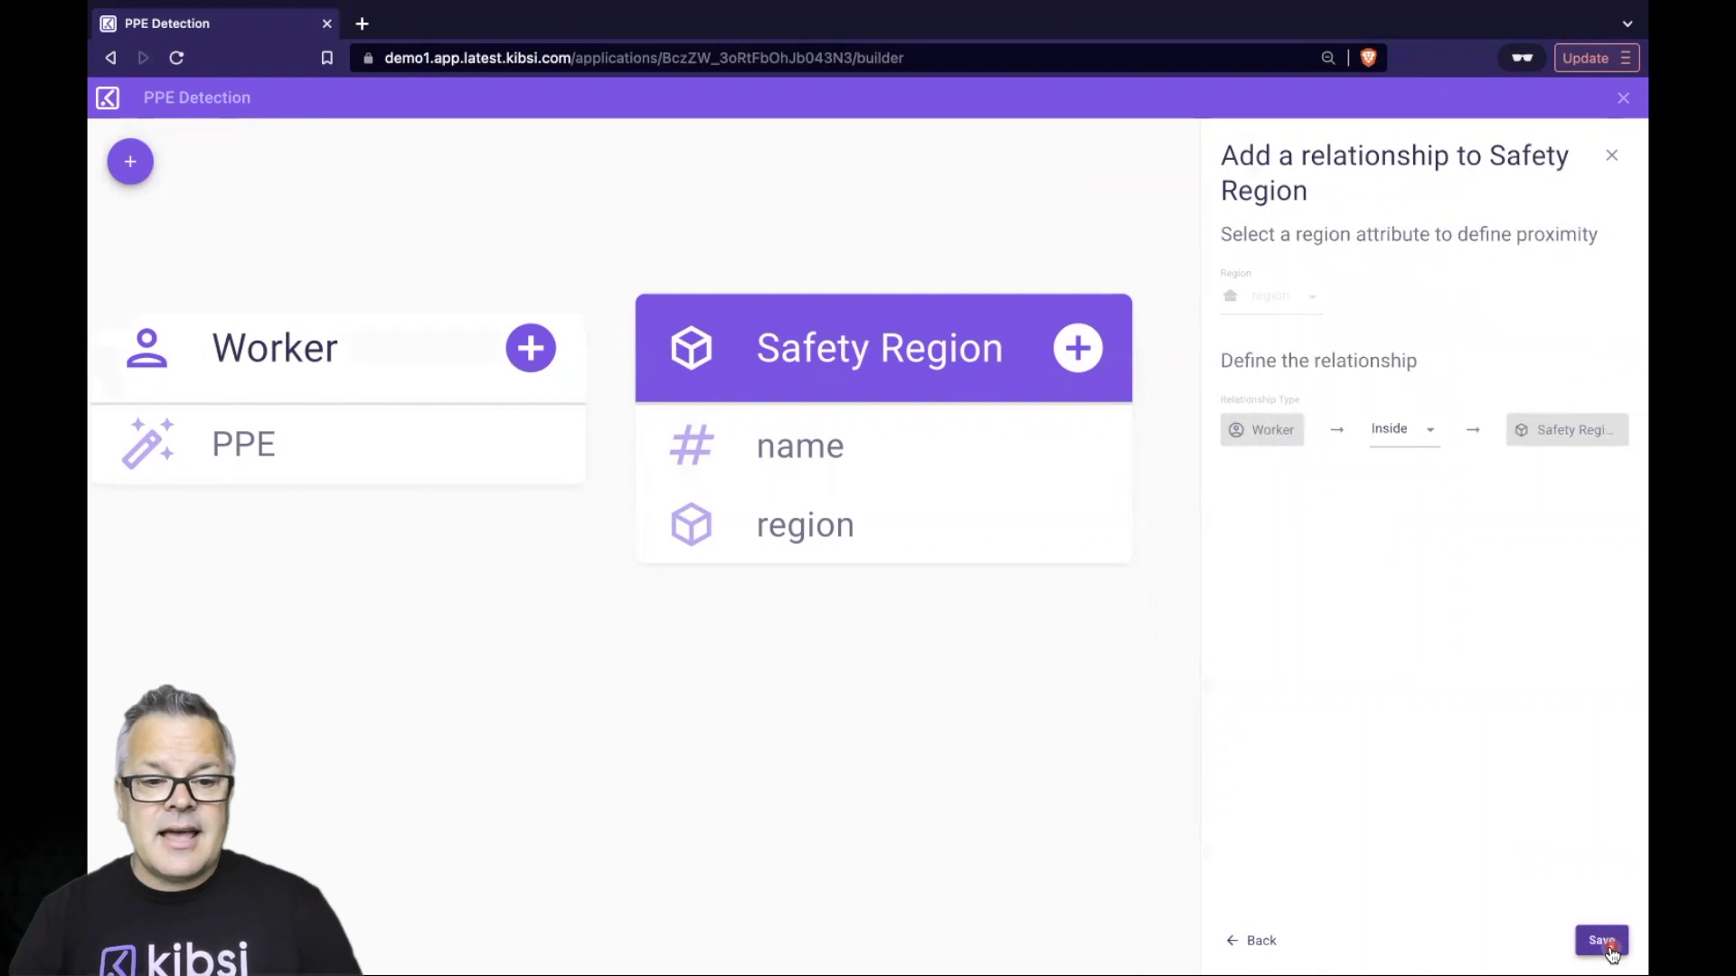
click(1601, 942)
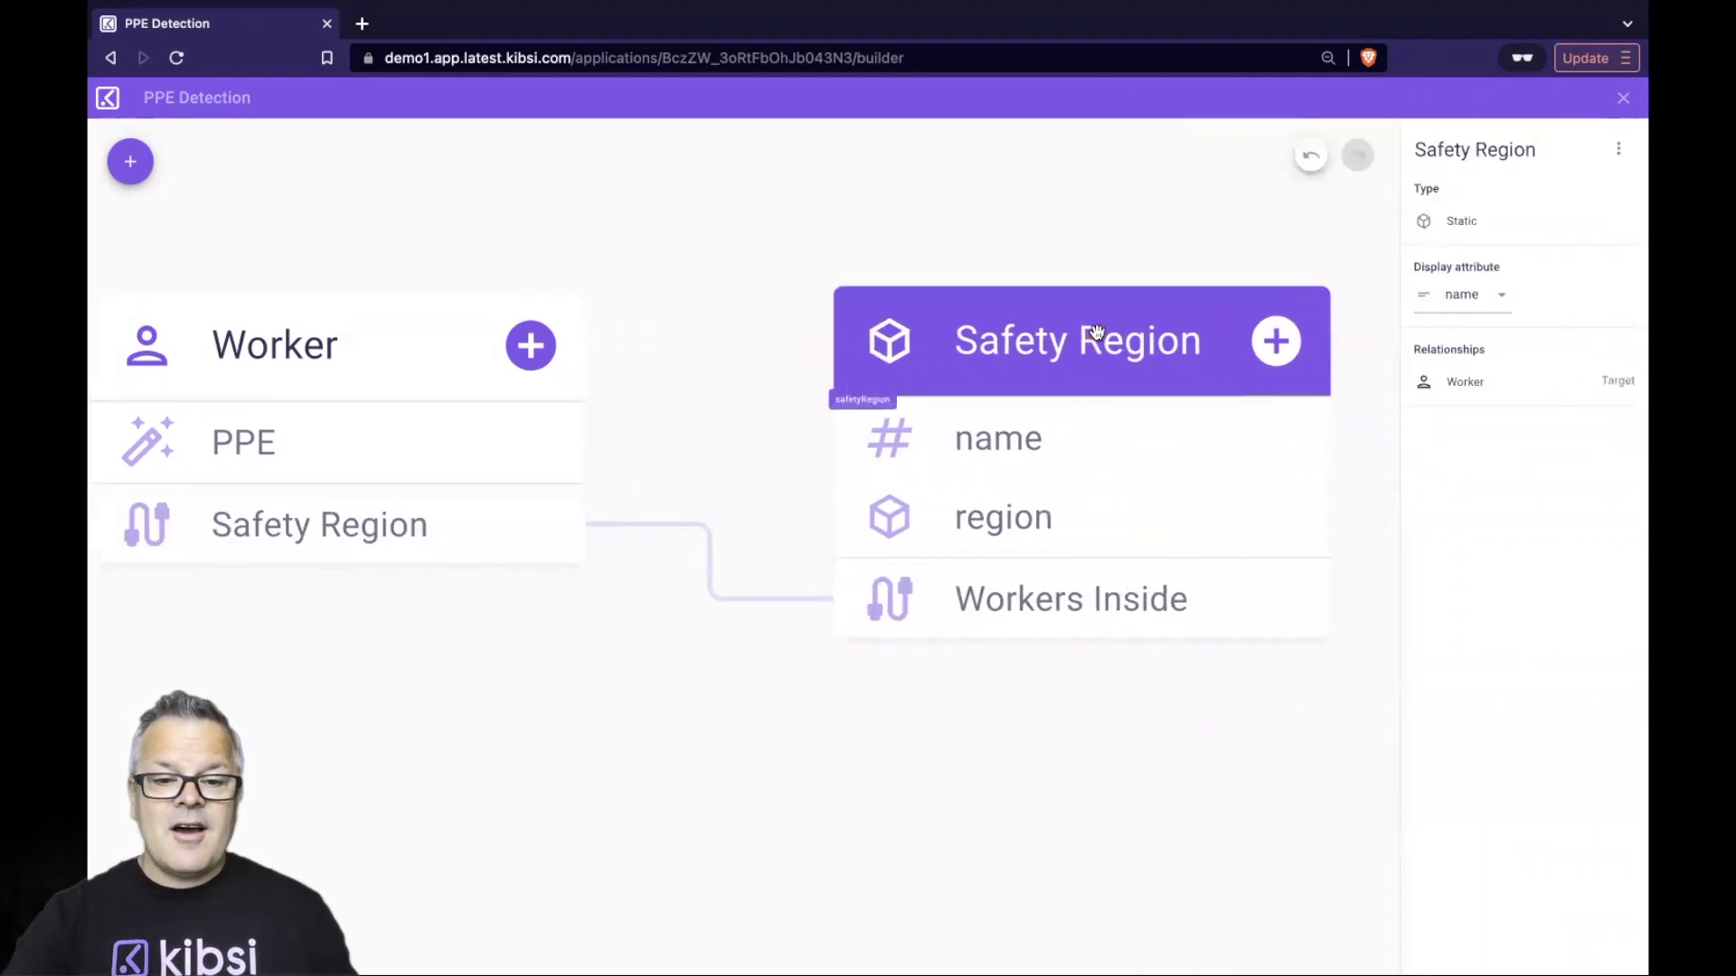
click(509, 348)
Publish a new version noted 'Created Worker and Safety Region', then open the St. Louis Warehouse site.
click(1232, 193)
click(1595, 377)
click(791, 539)
text(Created Worker and Safety Region)
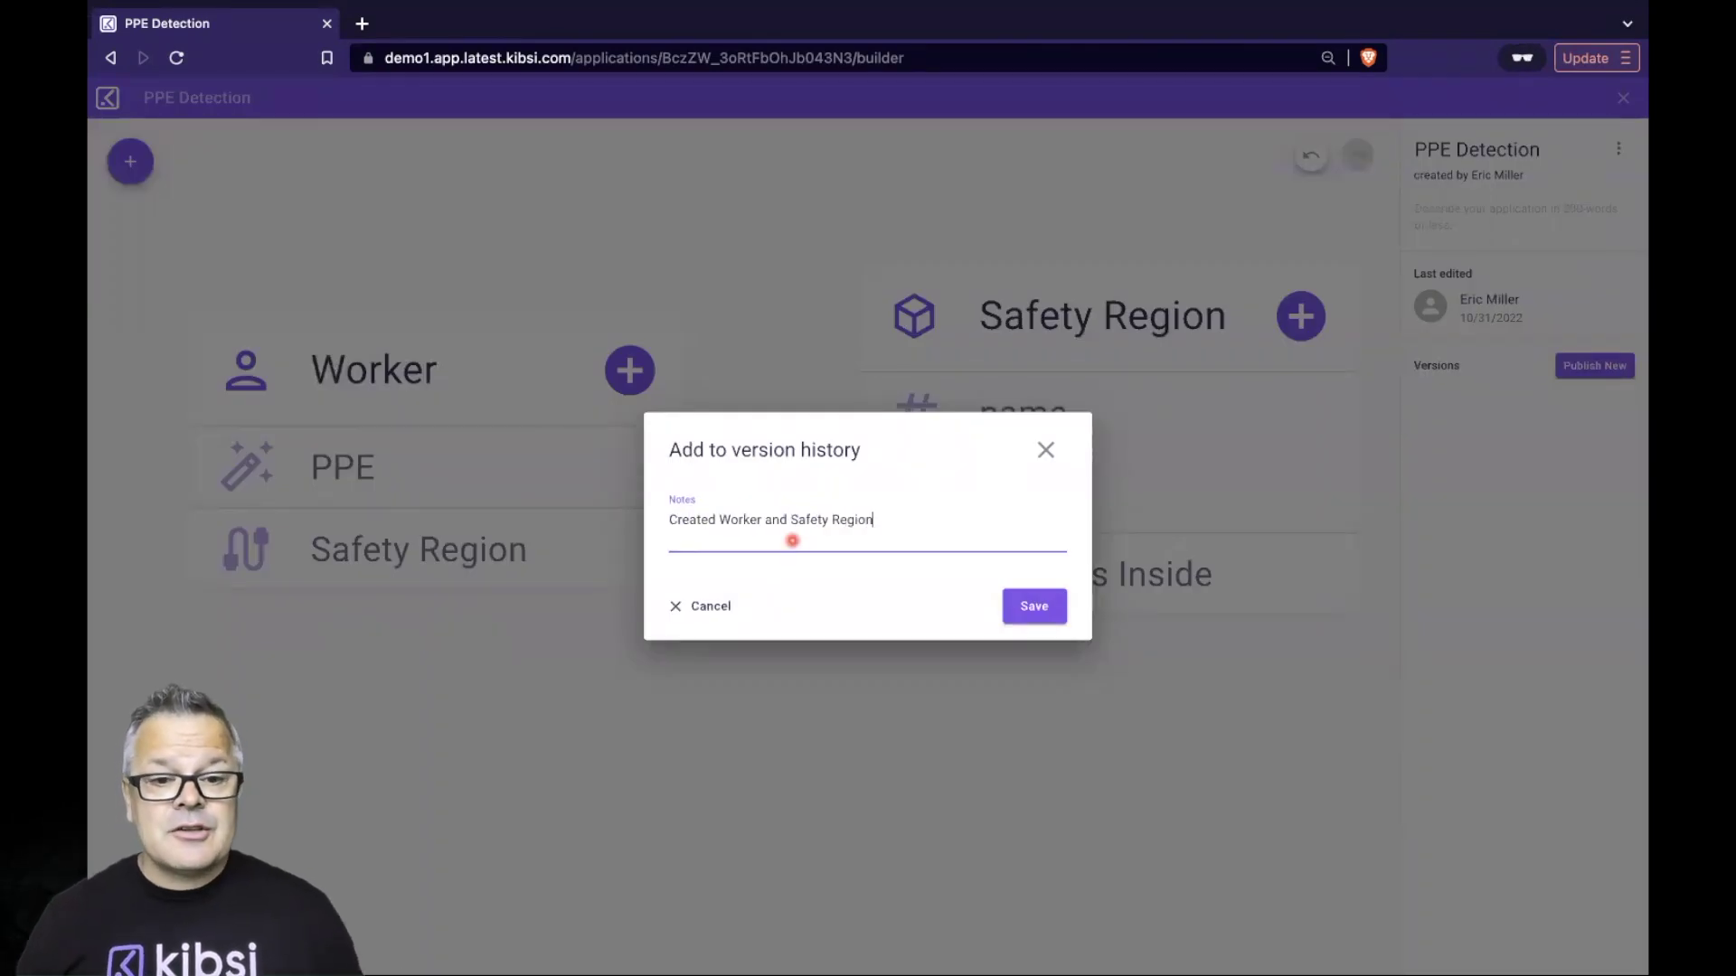
click(1034, 606)
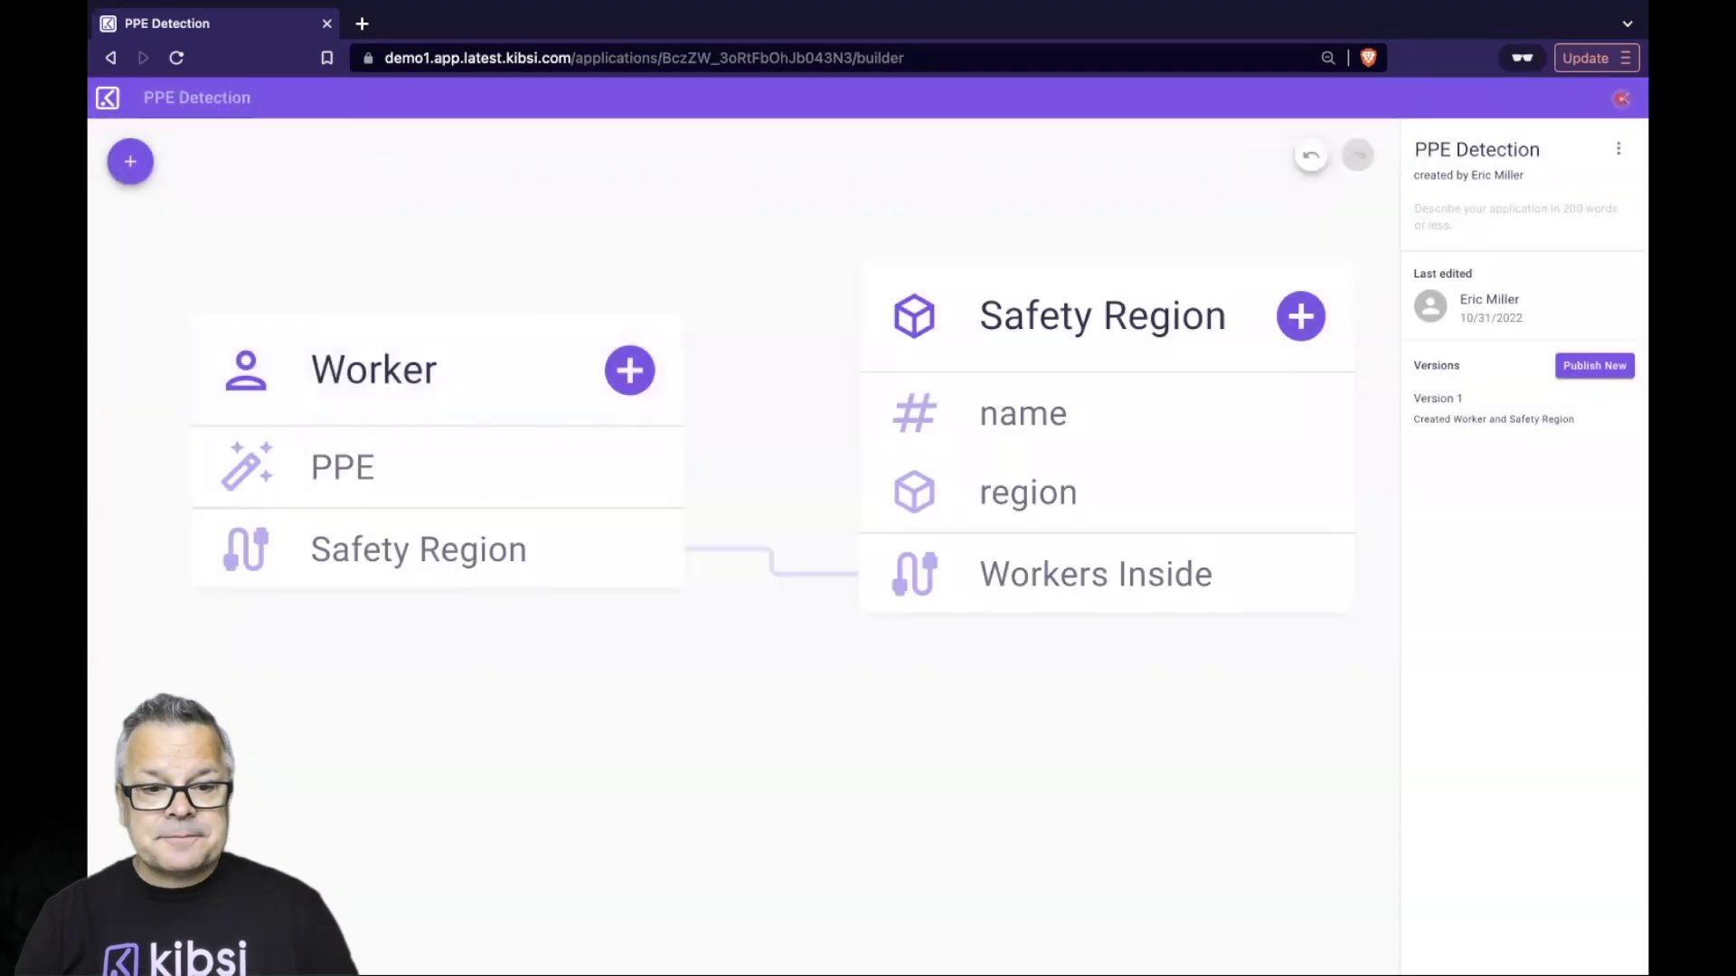
click(1623, 98)
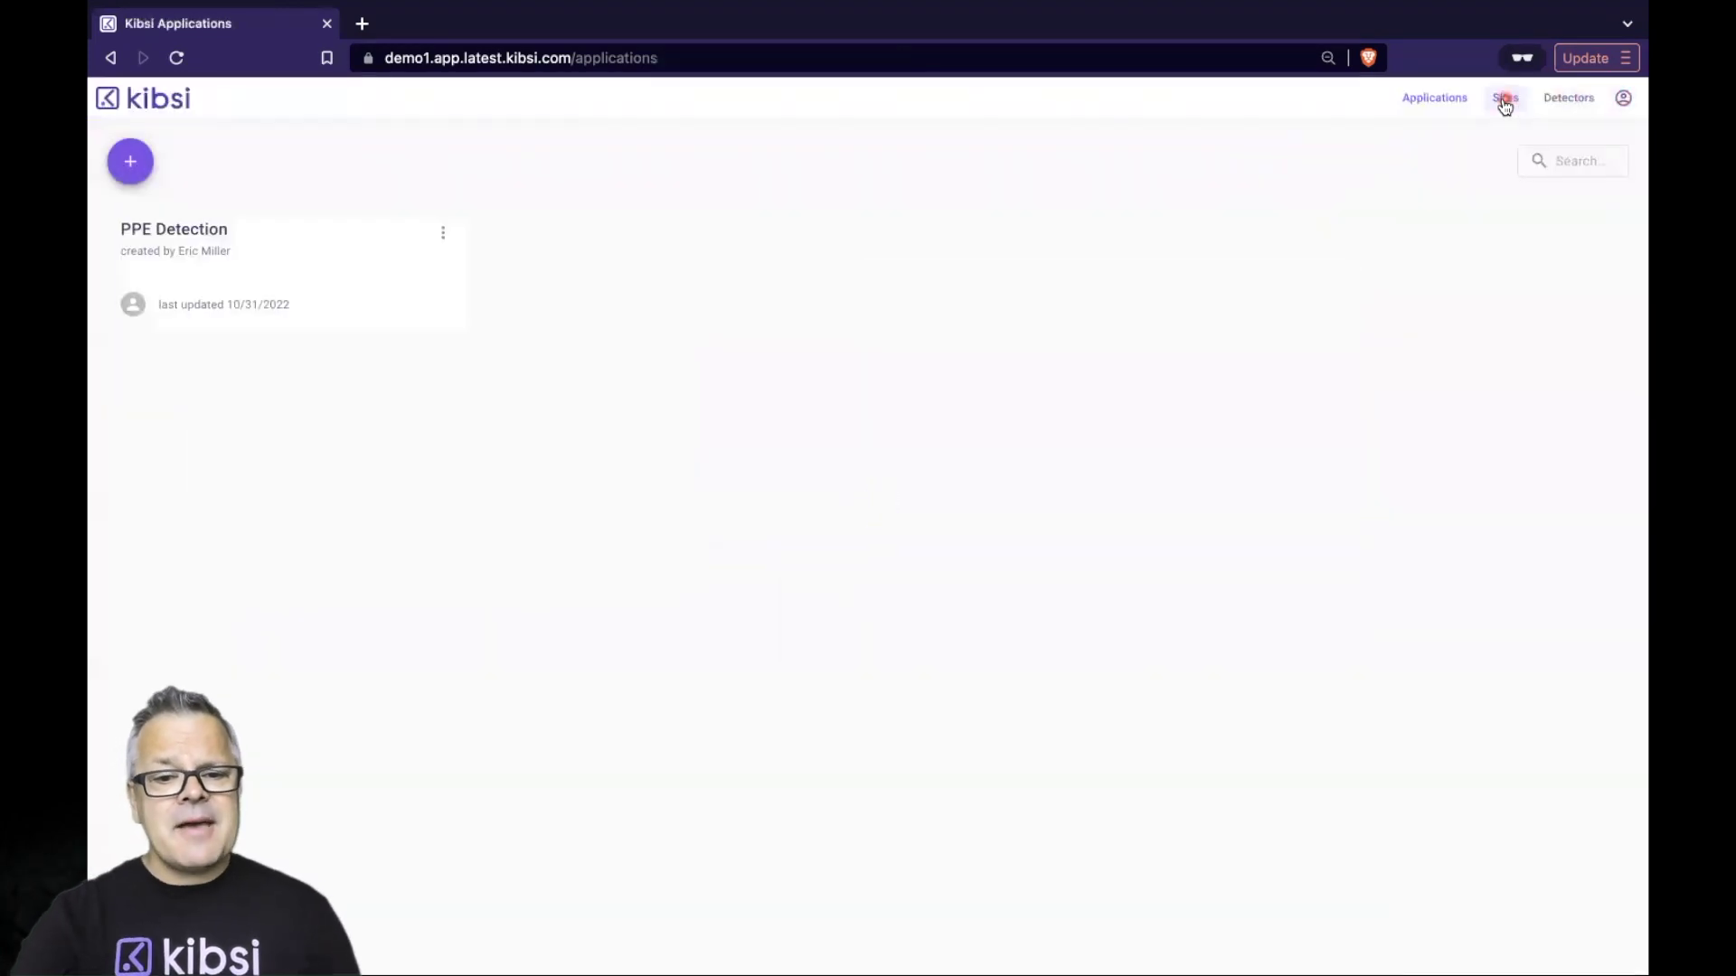
click(1505, 101)
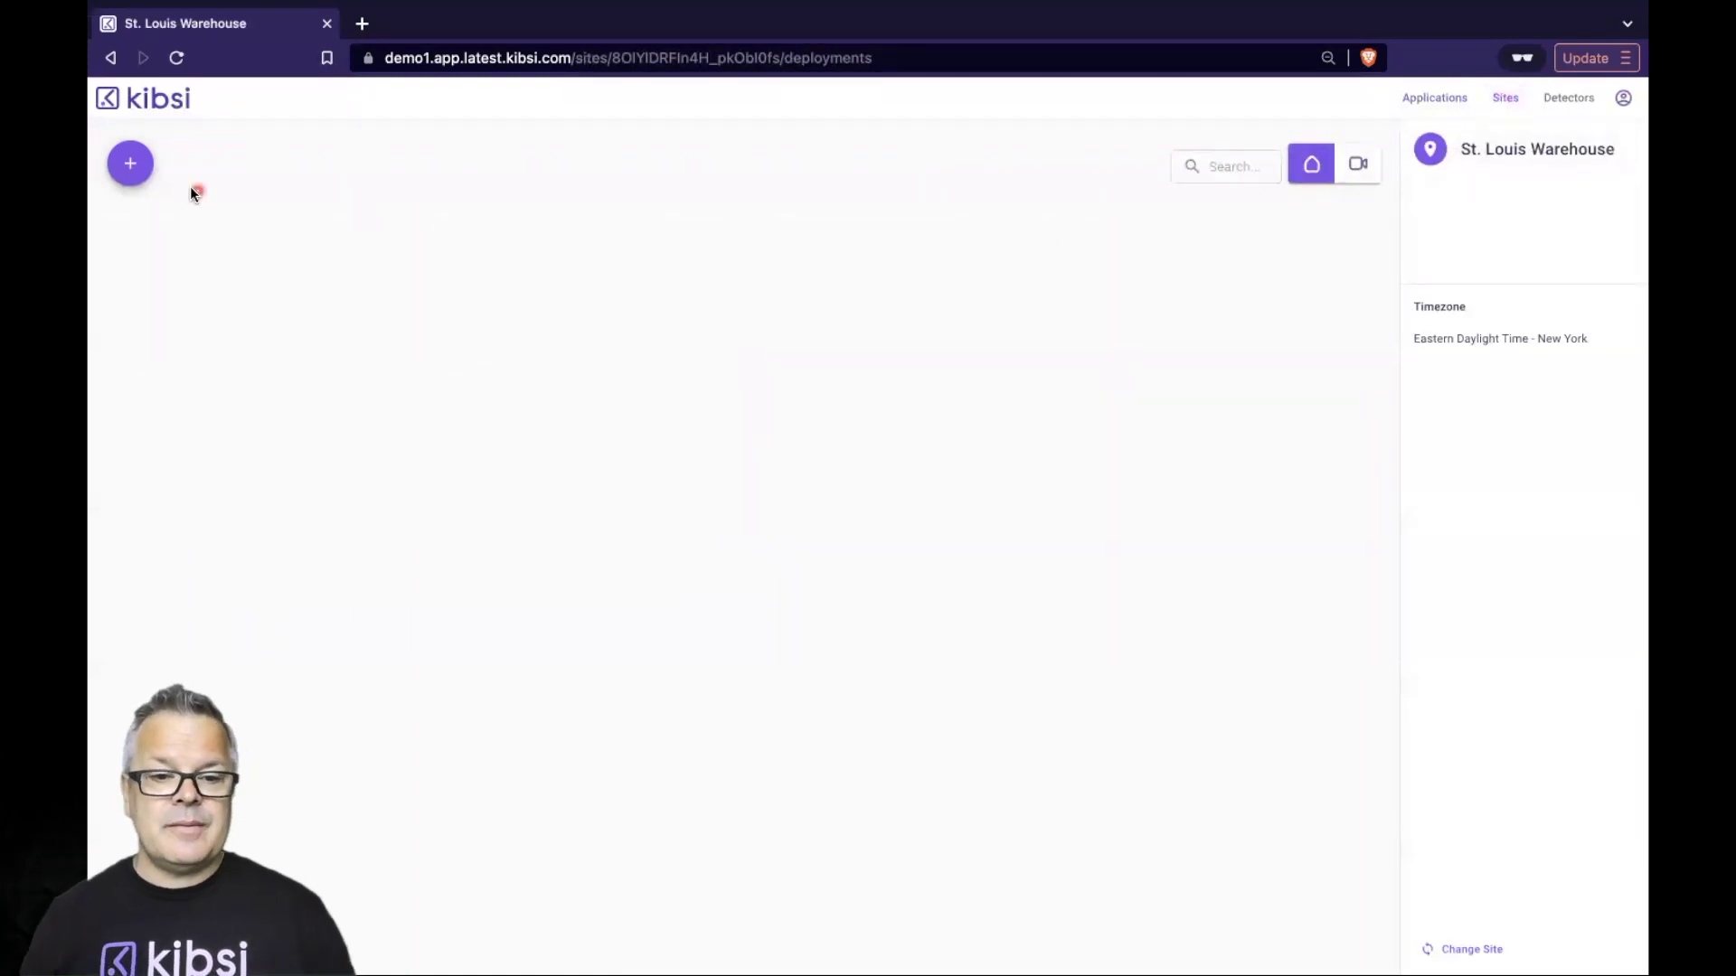
Create a new site deployment using the PPE Detection application.
click(132, 163)
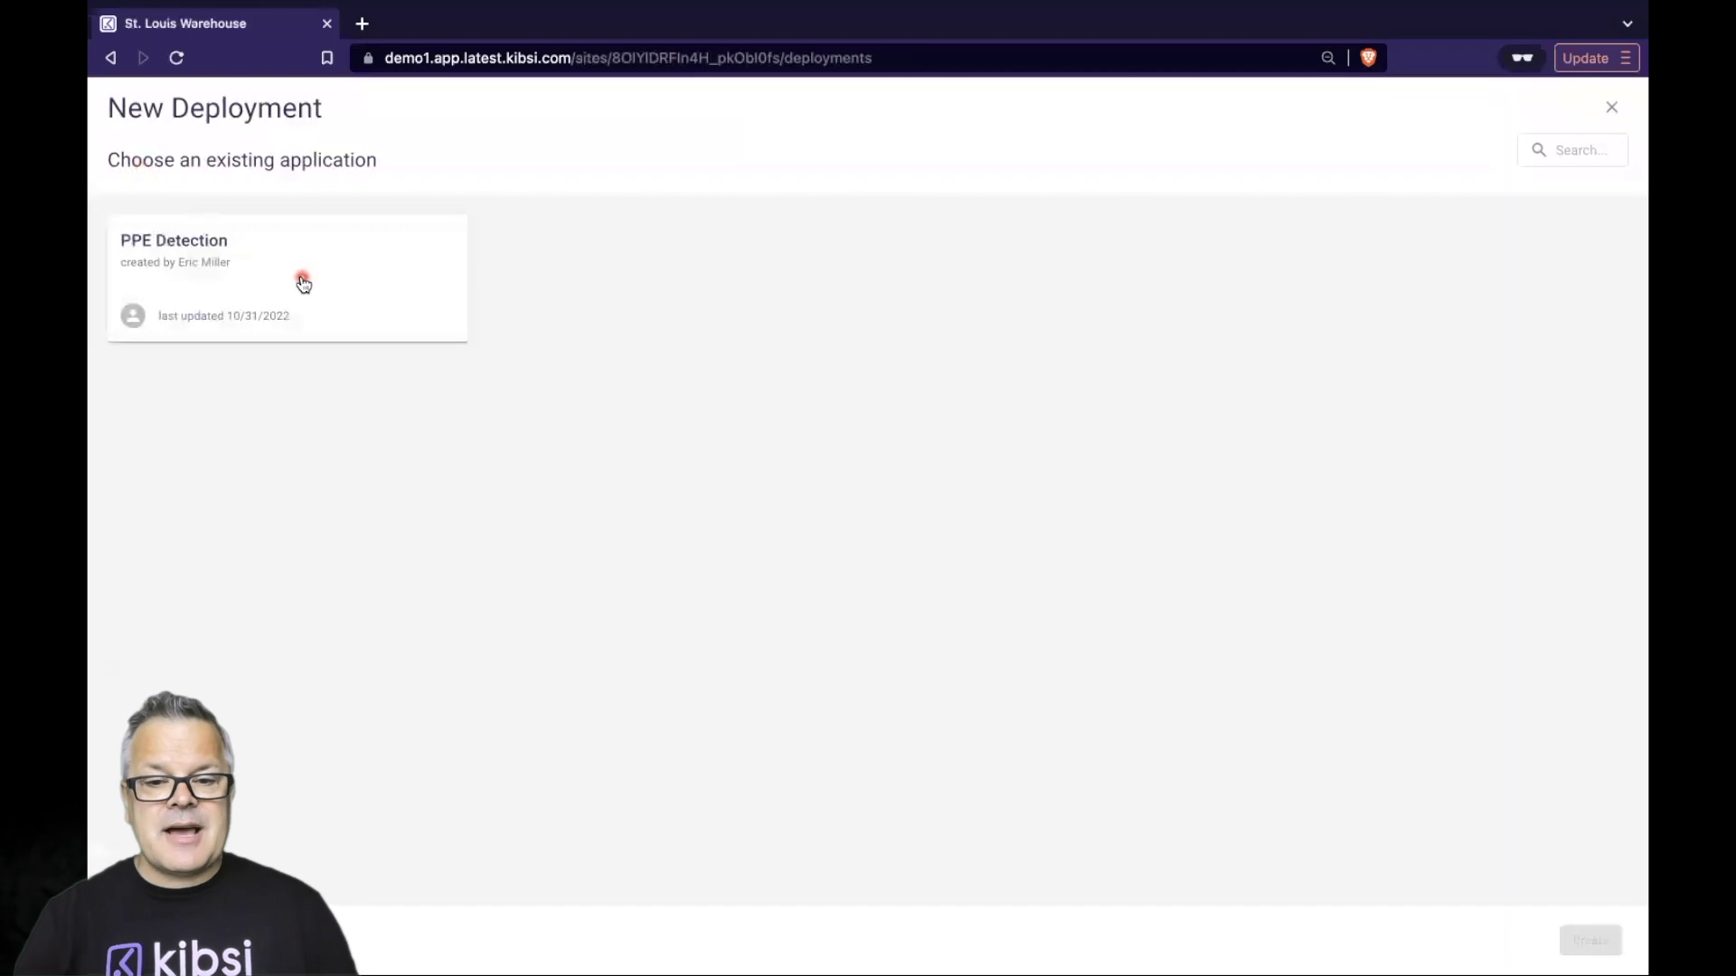
click(304, 284)
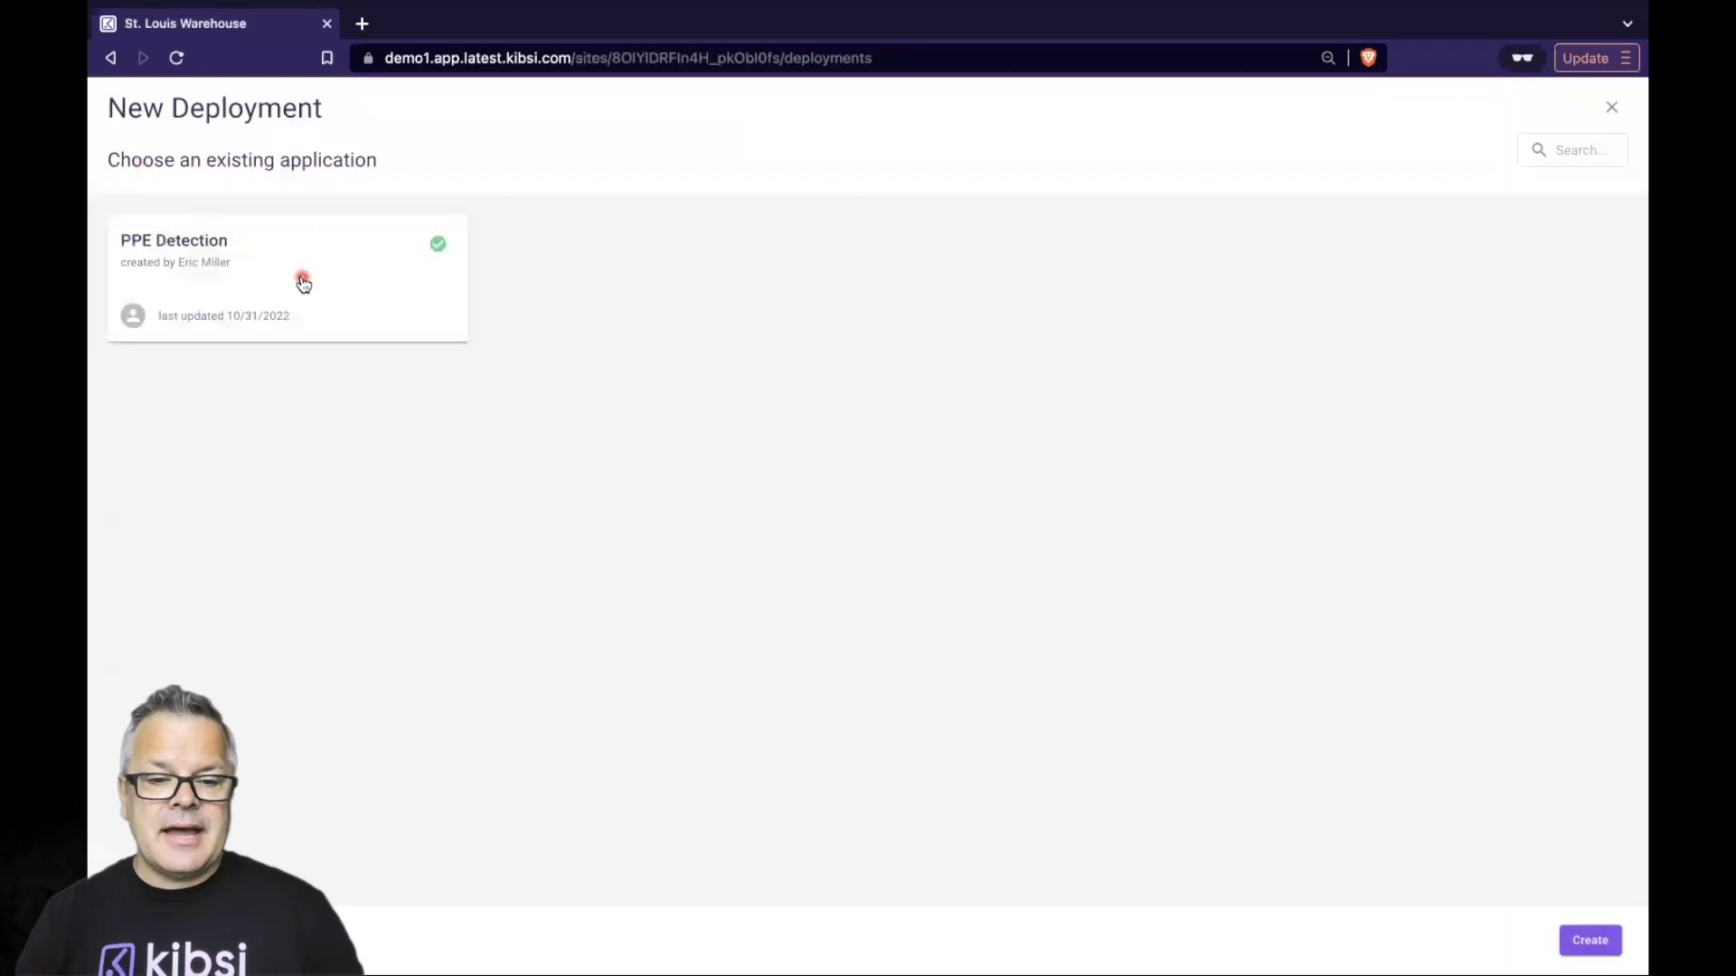
click(1580, 943)
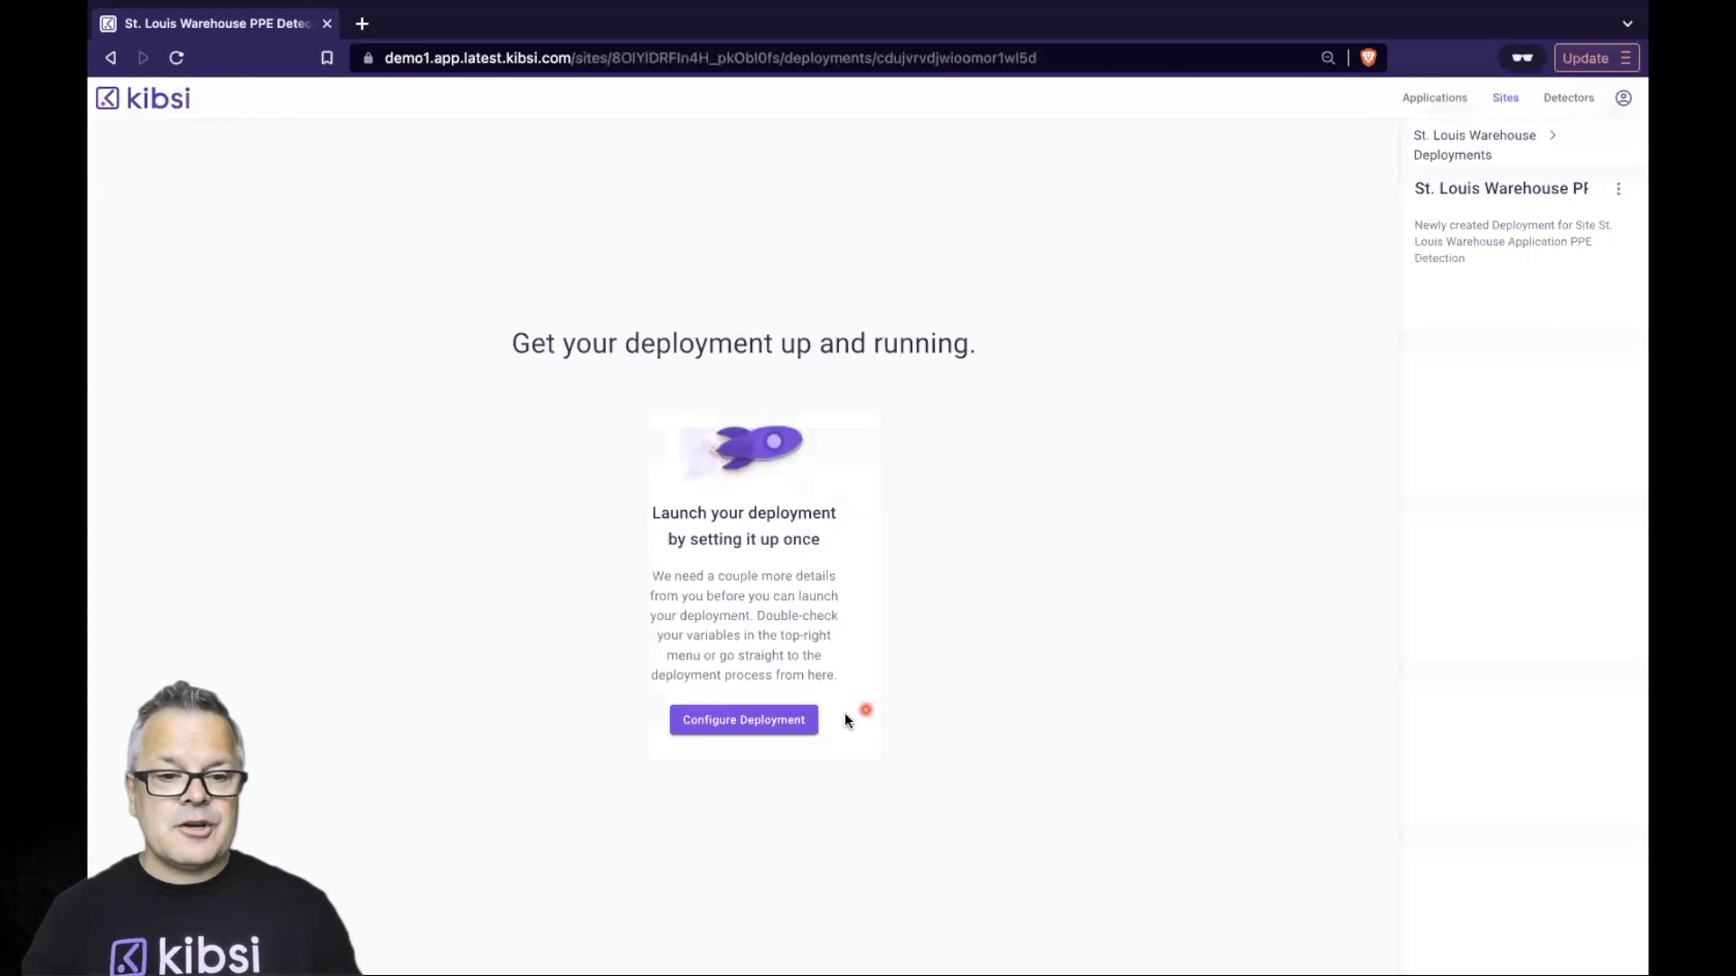
Configure it with Version 1, the Loading Dock stream and one safety region named 'Loading Dock'.
click(774, 721)
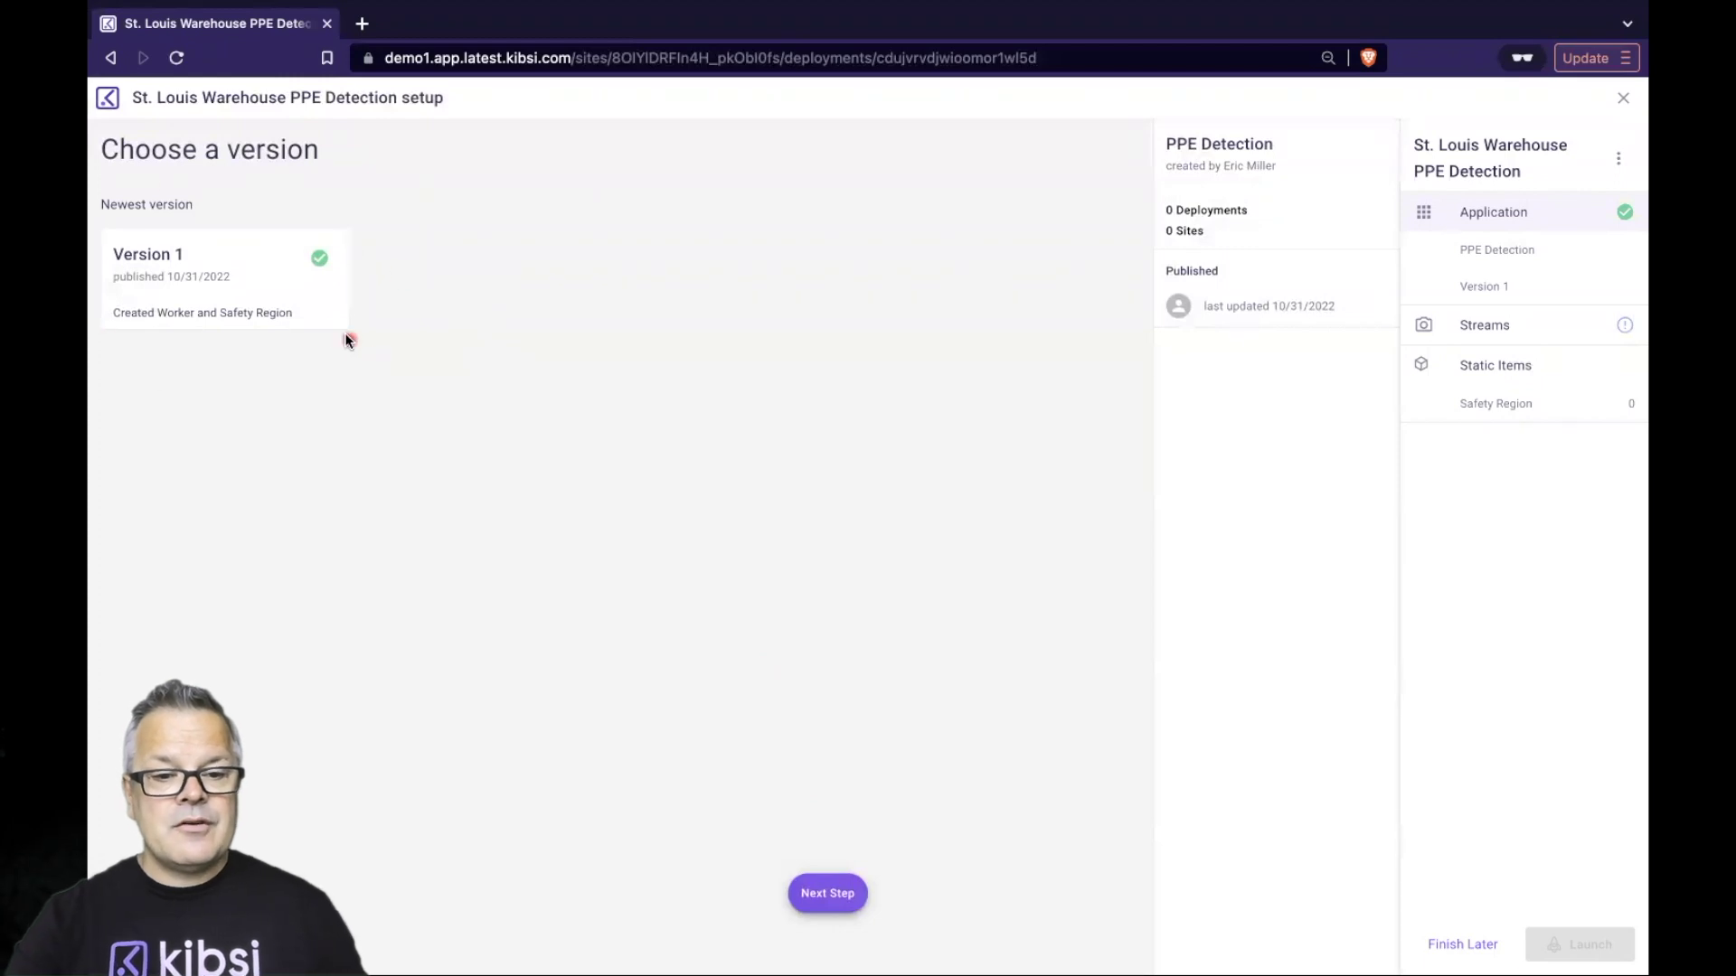
click(825, 893)
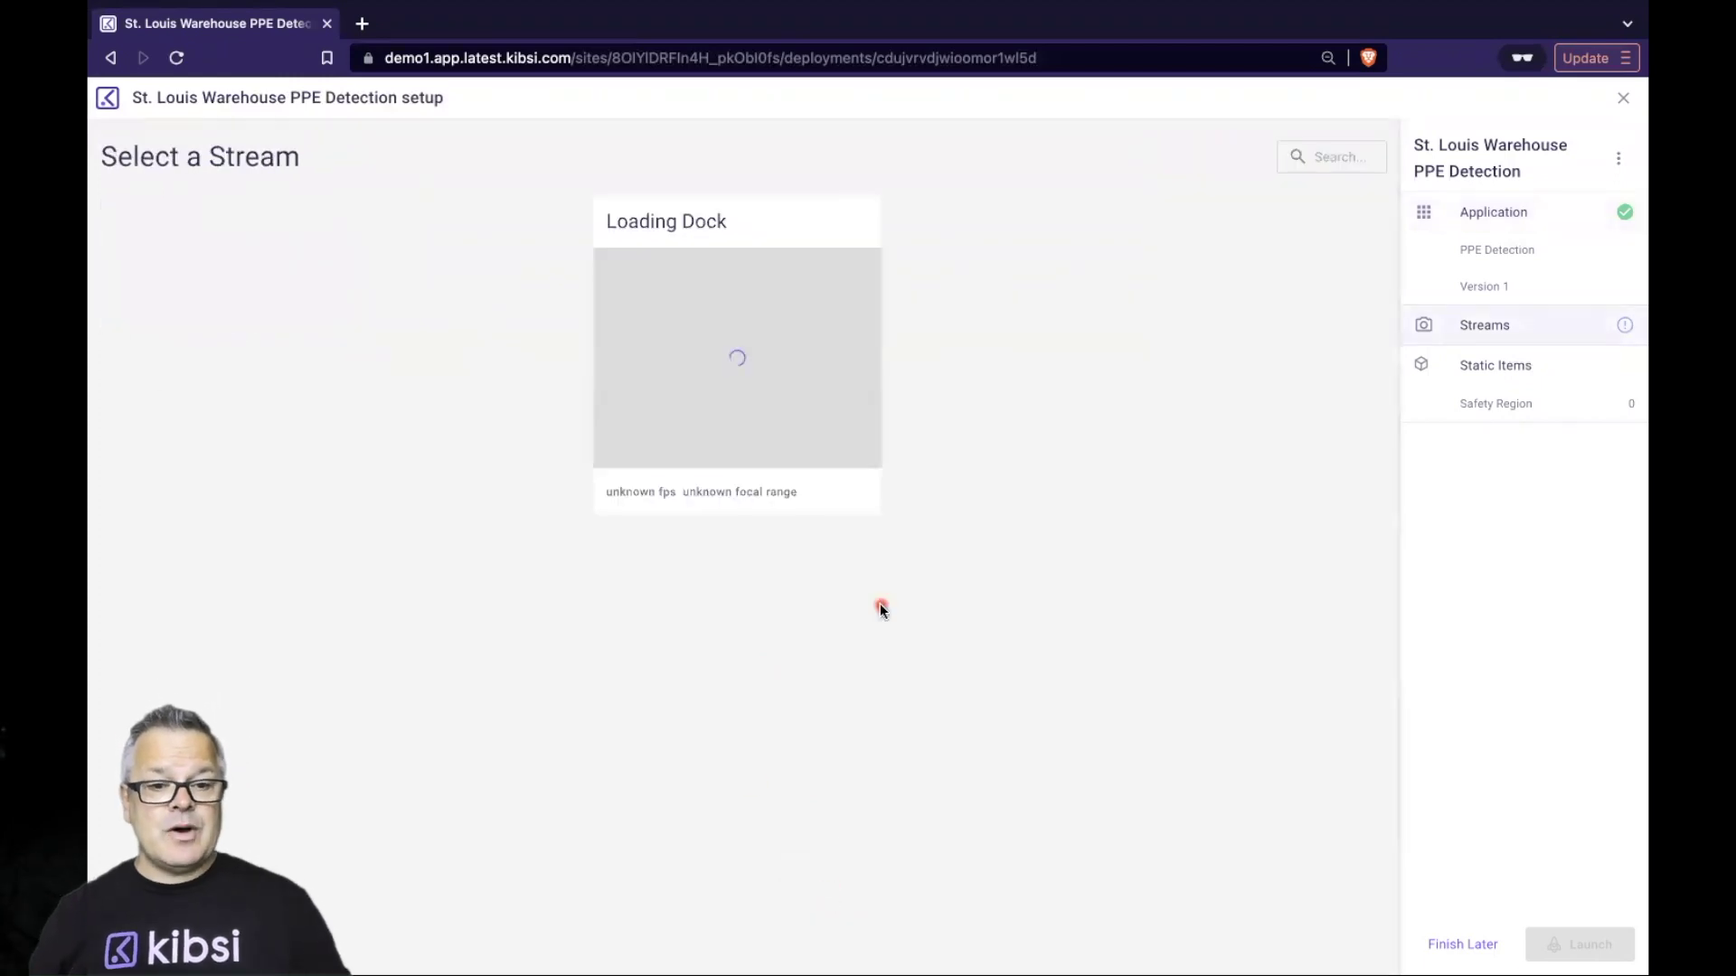
click(809, 355)
click(837, 893)
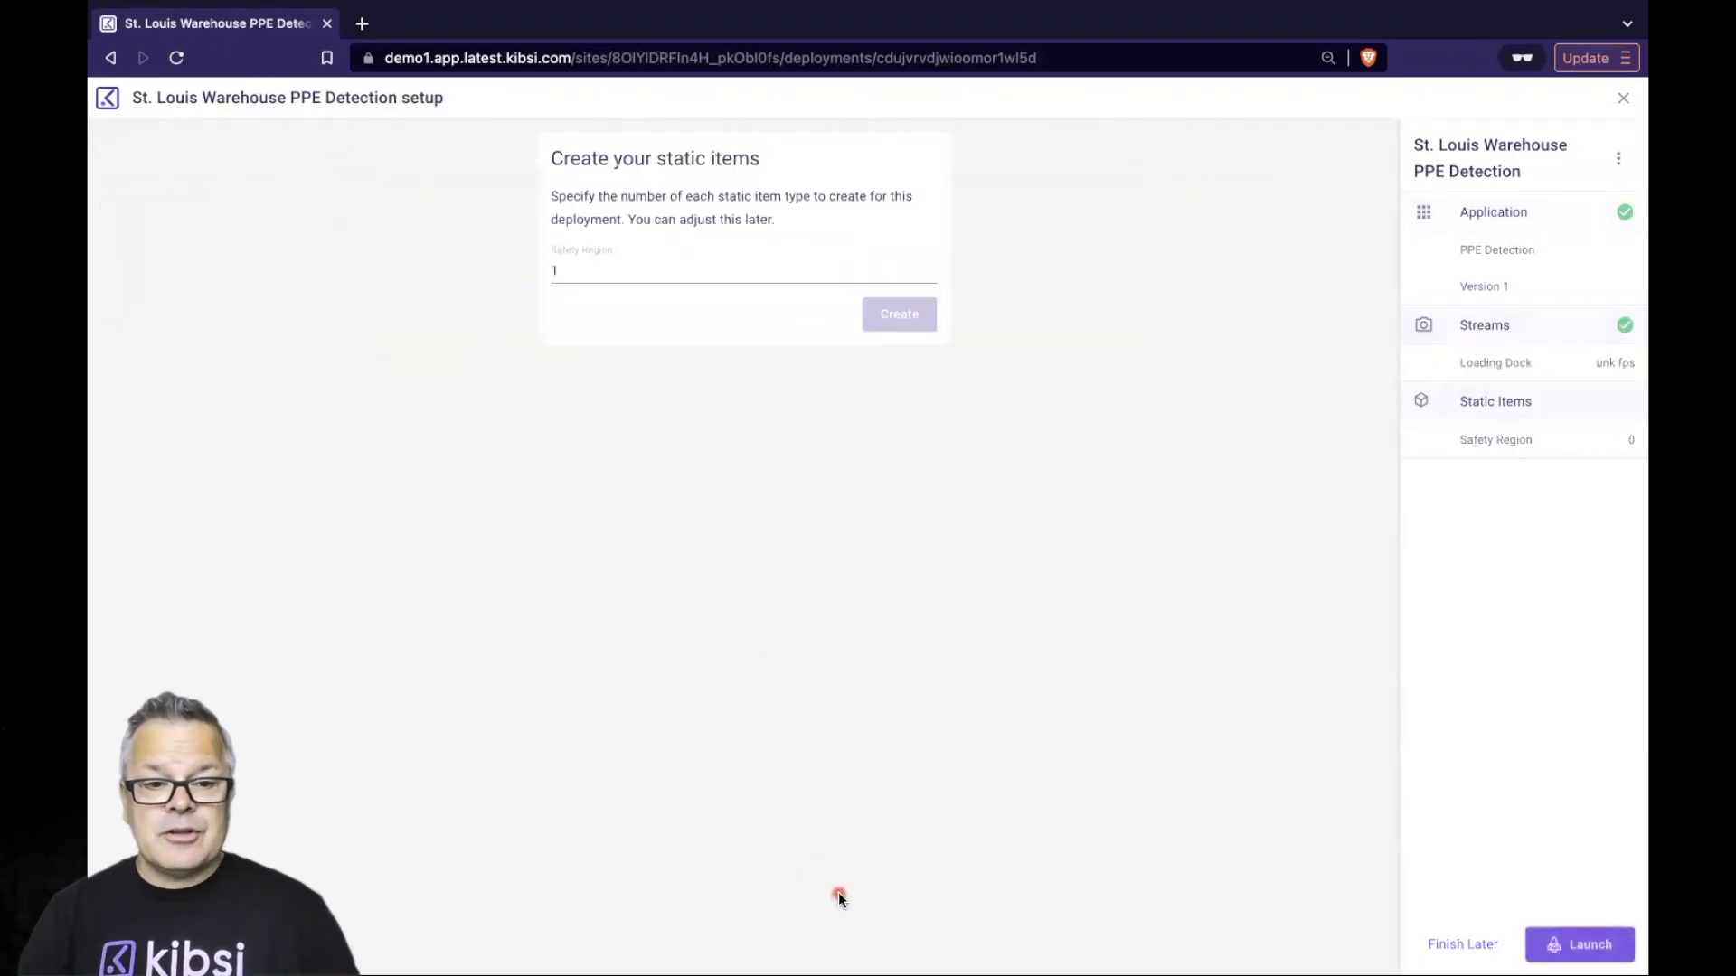
click(918, 318)
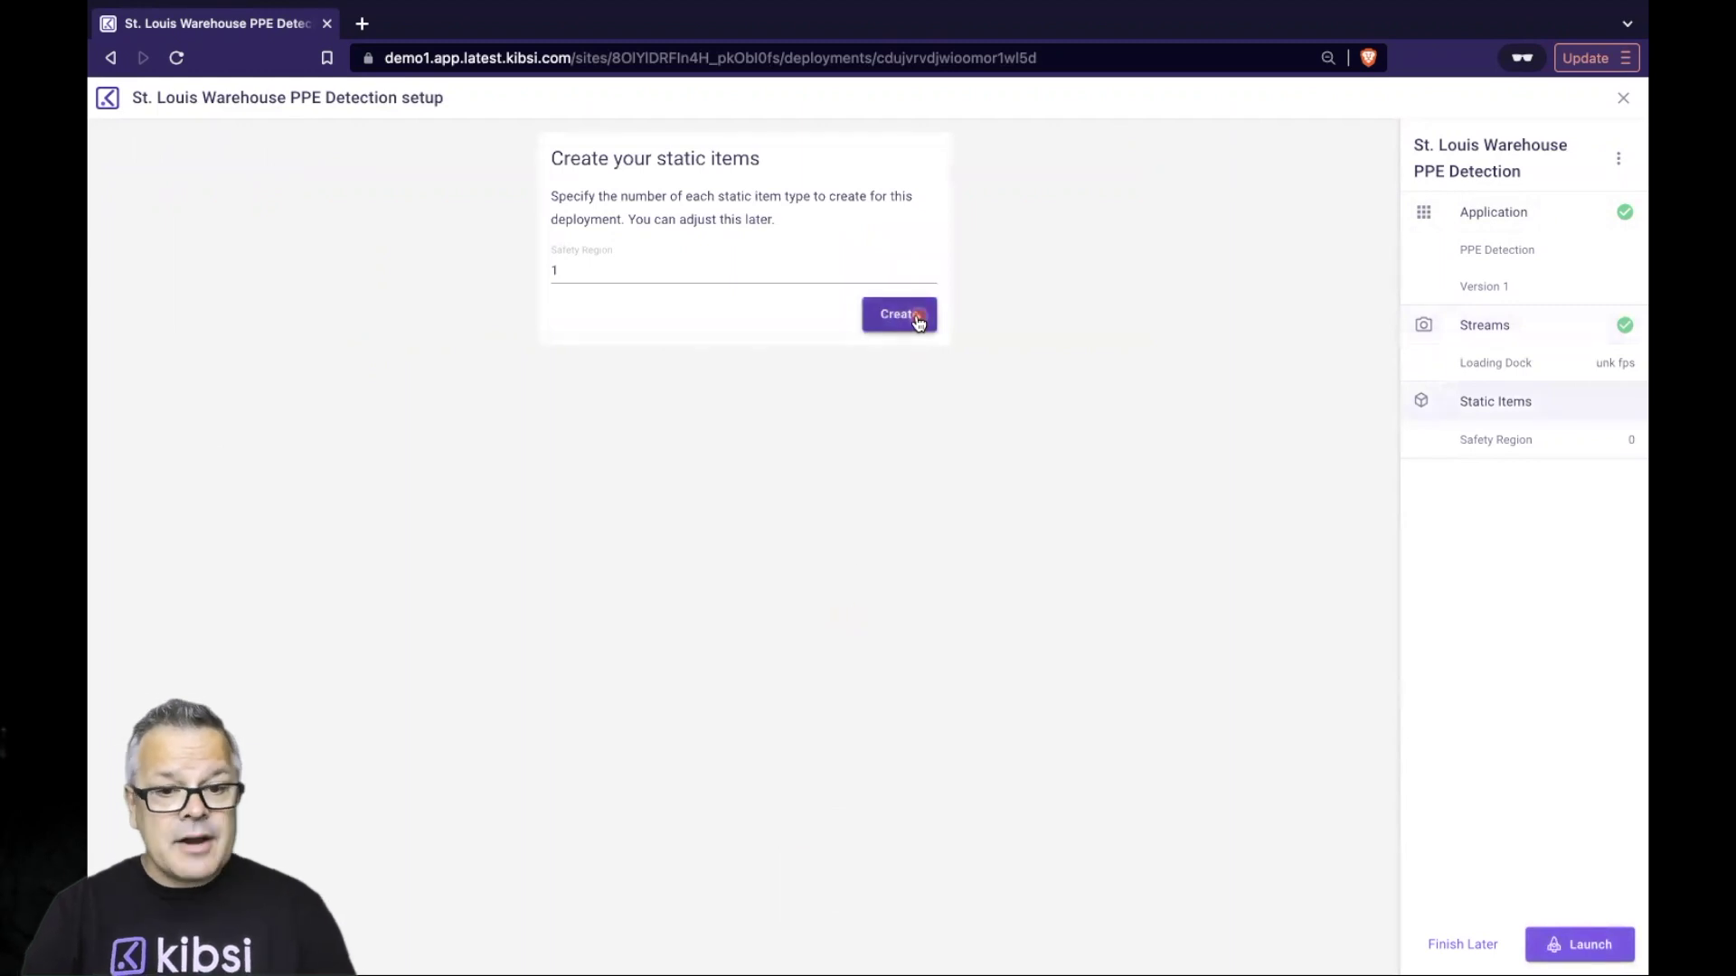
click(593, 288)
text(Loading Dock)
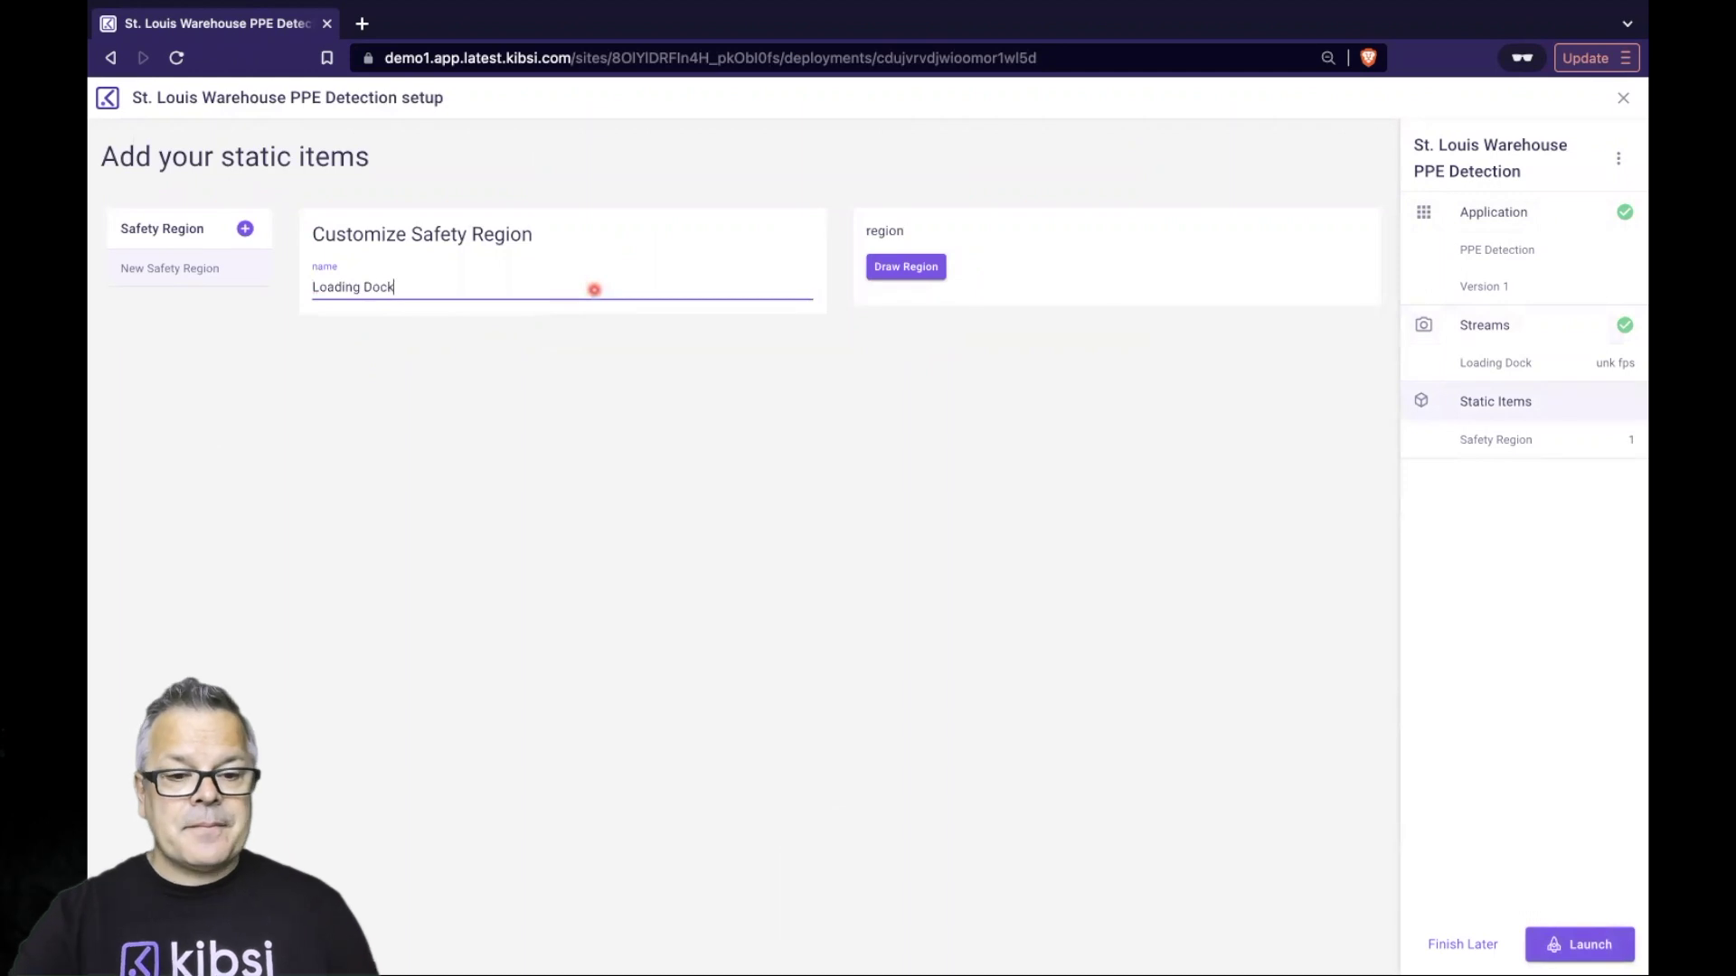
Draw the Loading Dock region around the caution-taped floor area, then launch the deployment.
click(906, 266)
click(611, 422)
click(491, 576)
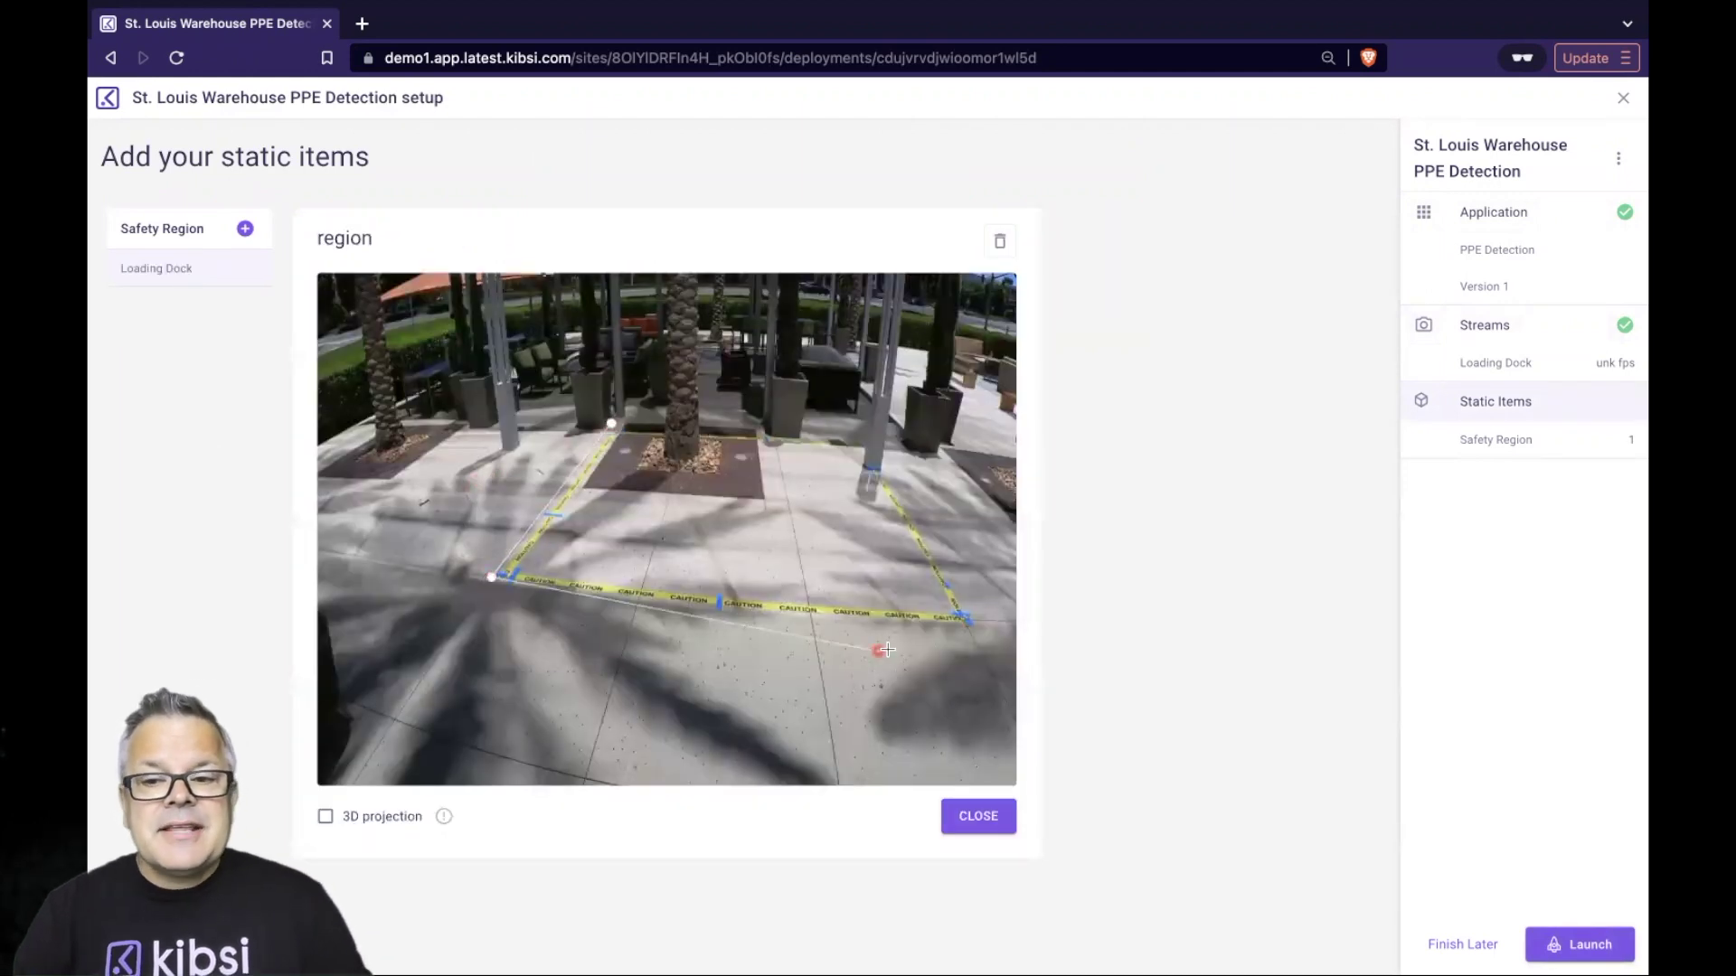
click(877, 444)
click(979, 818)
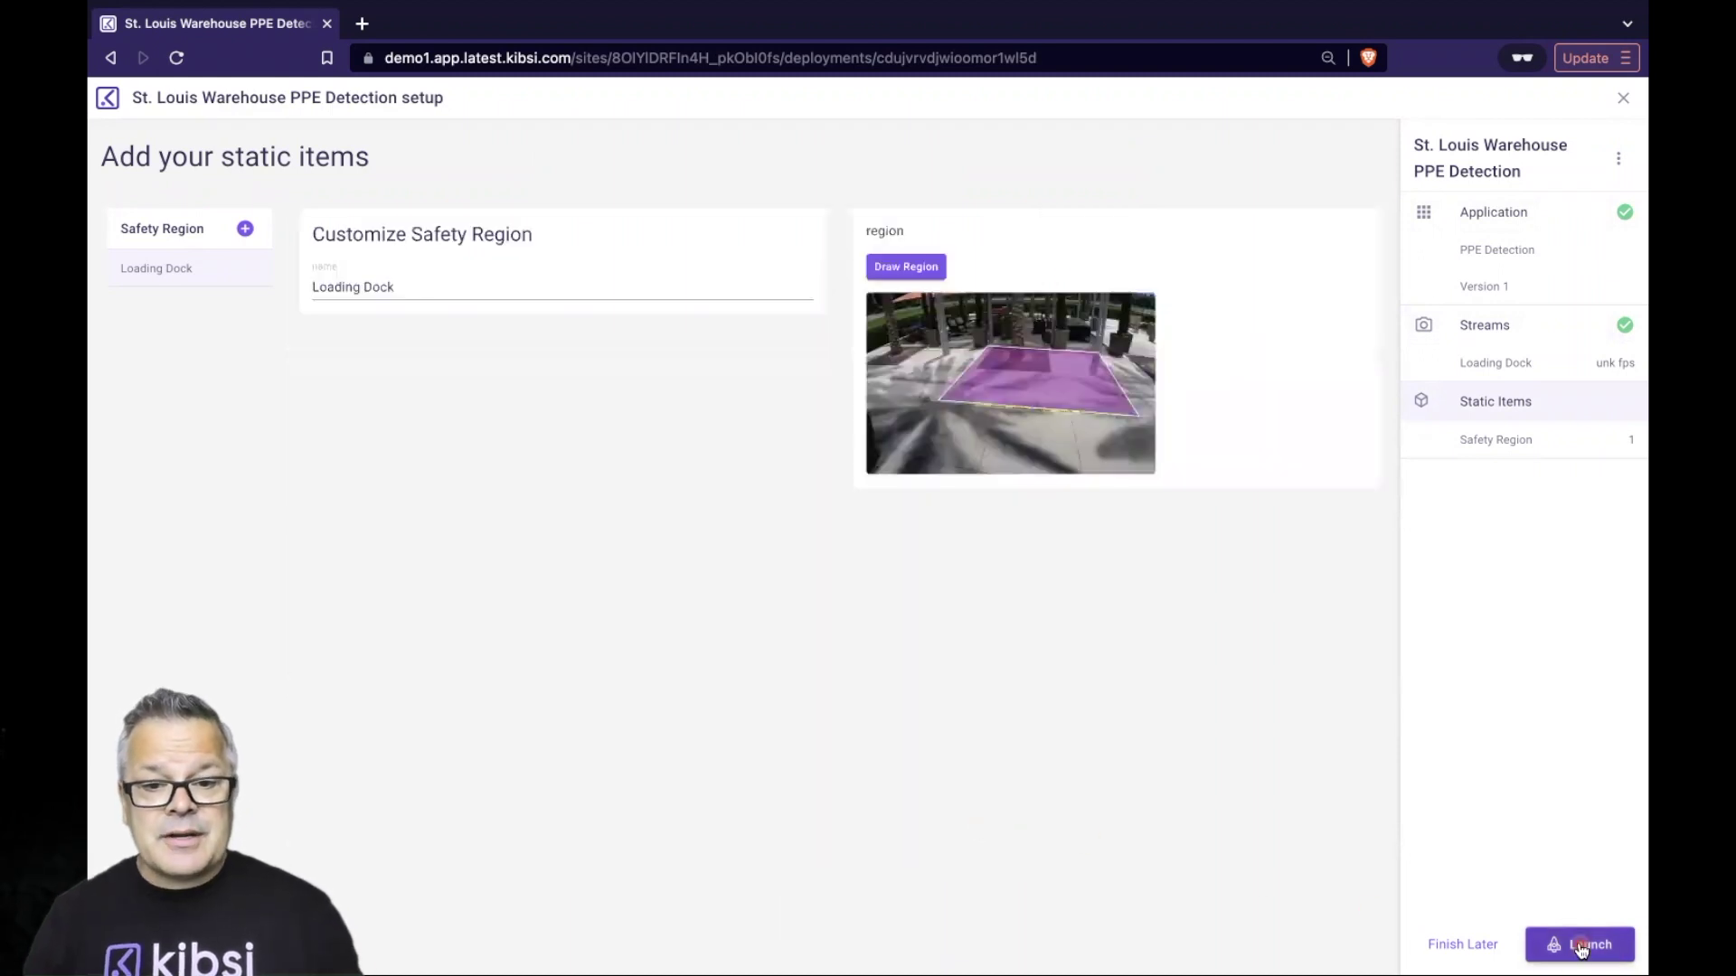
click(1580, 946)
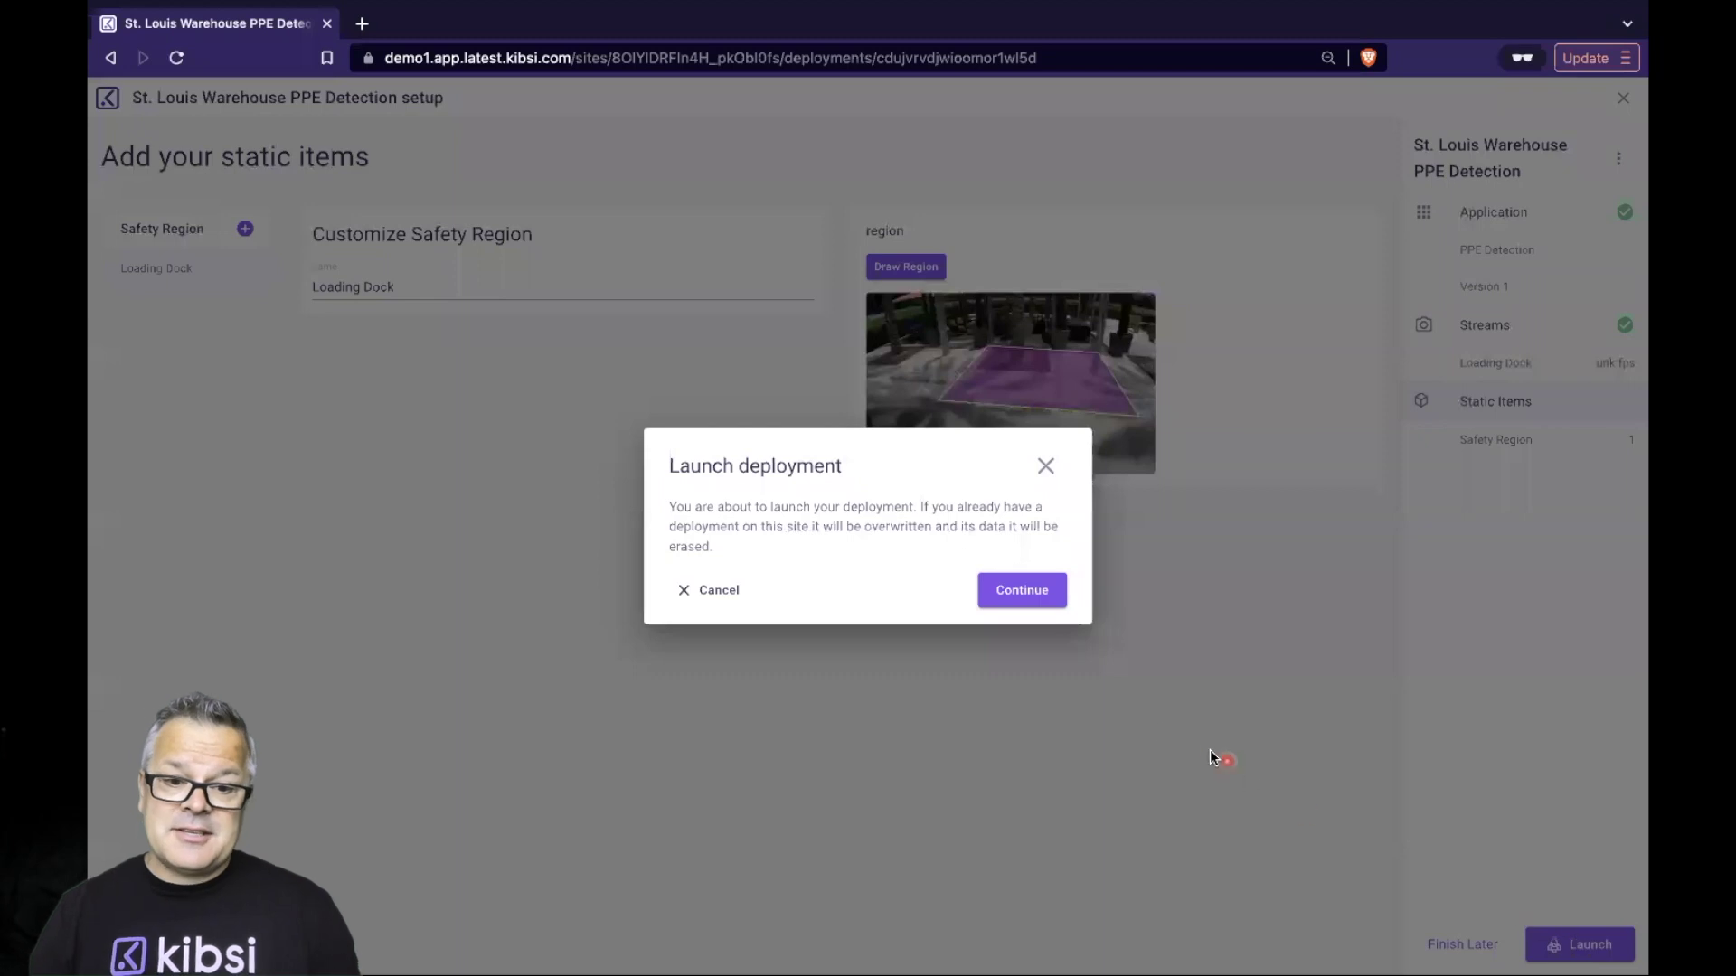
click(1036, 597)
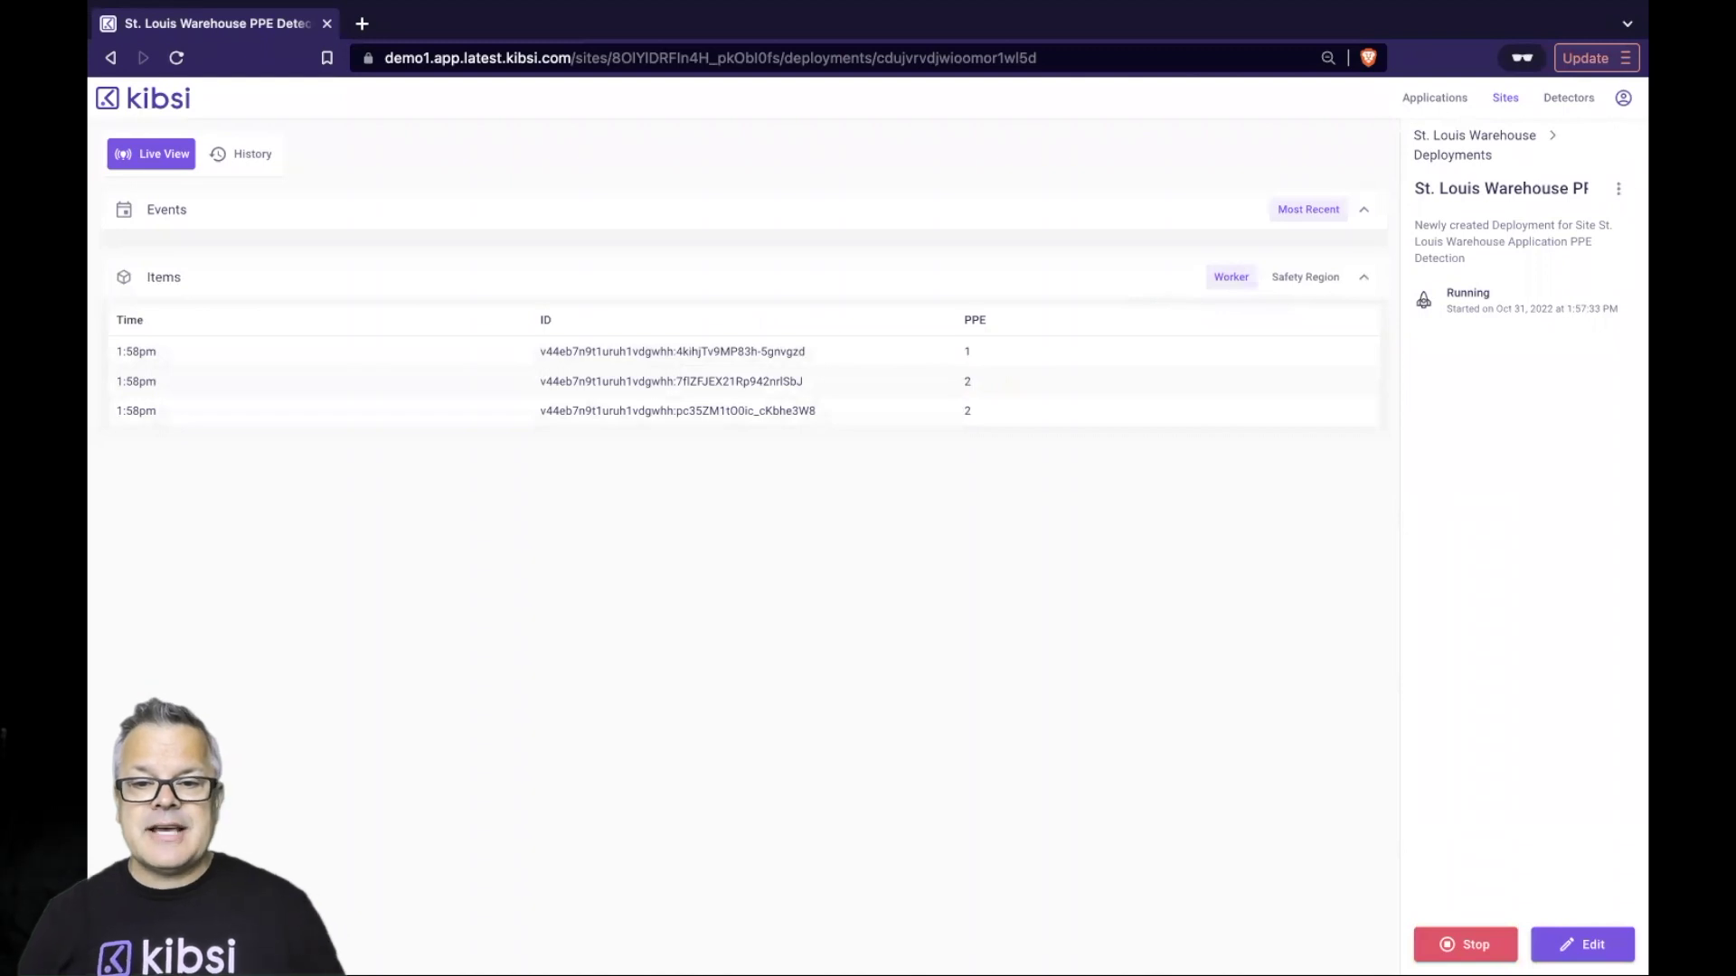
Open the running deployment's extra options menu.
click(1618, 186)
Open the deployment in Visual Debugger to view workers, PPE counts and region occupants.
click(1591, 263)
mouse_move(561, 280)
mouse_down()
mouse_move(744, 458)
mouse_move(945, 557)
mouse_up()
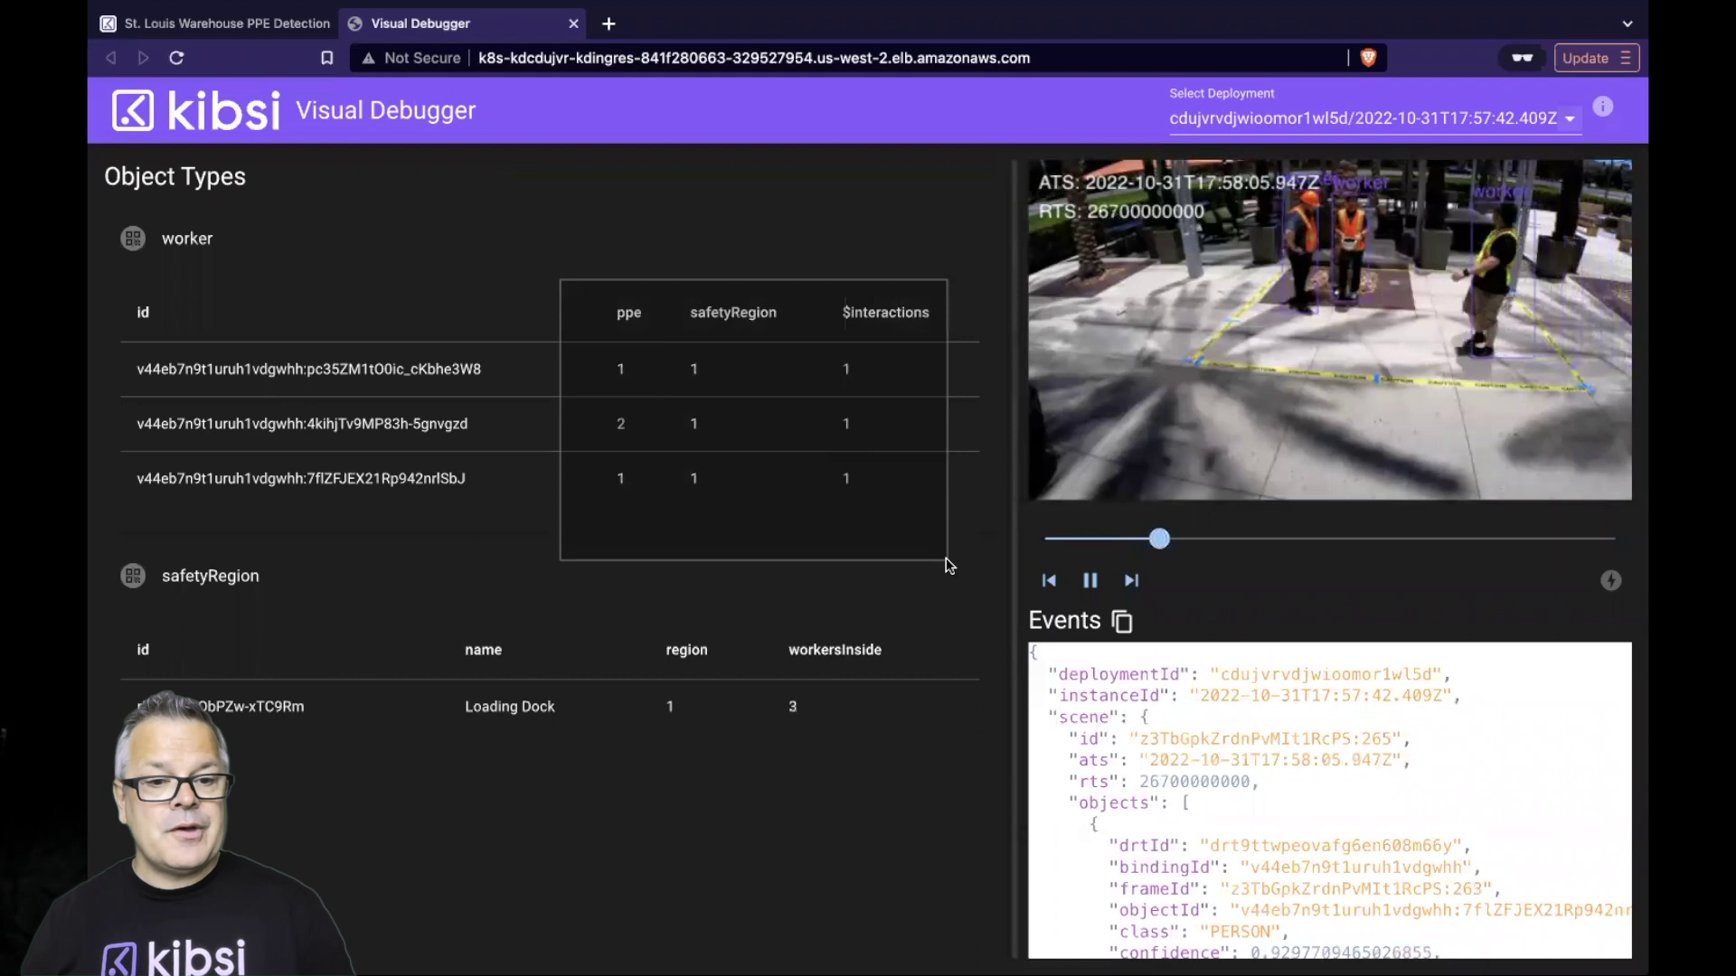